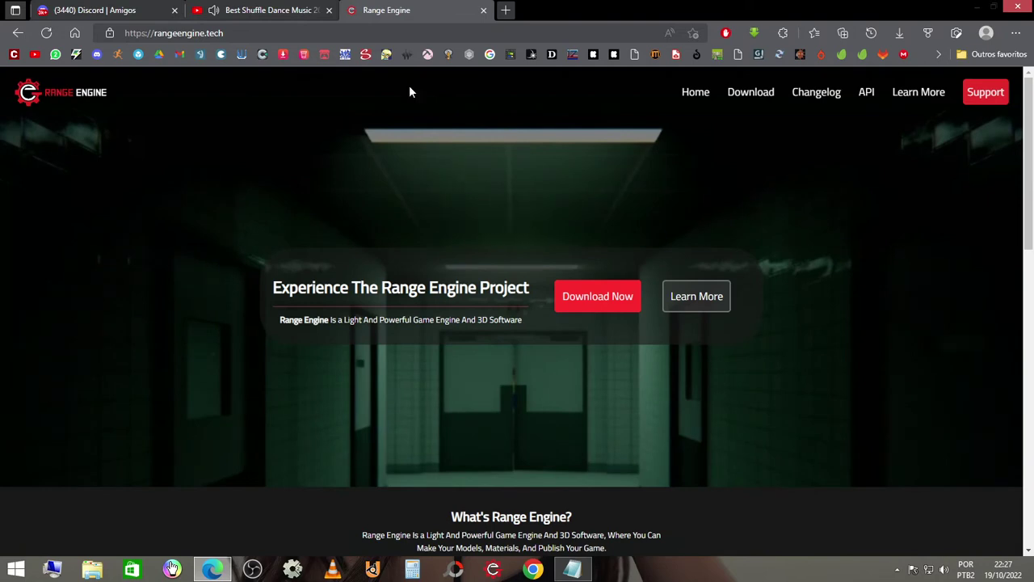
Step: Open the Range Engine download page and go to the Range Engine 1.0 builds
{"action": "left_click", "coordinate": [767, 98]}
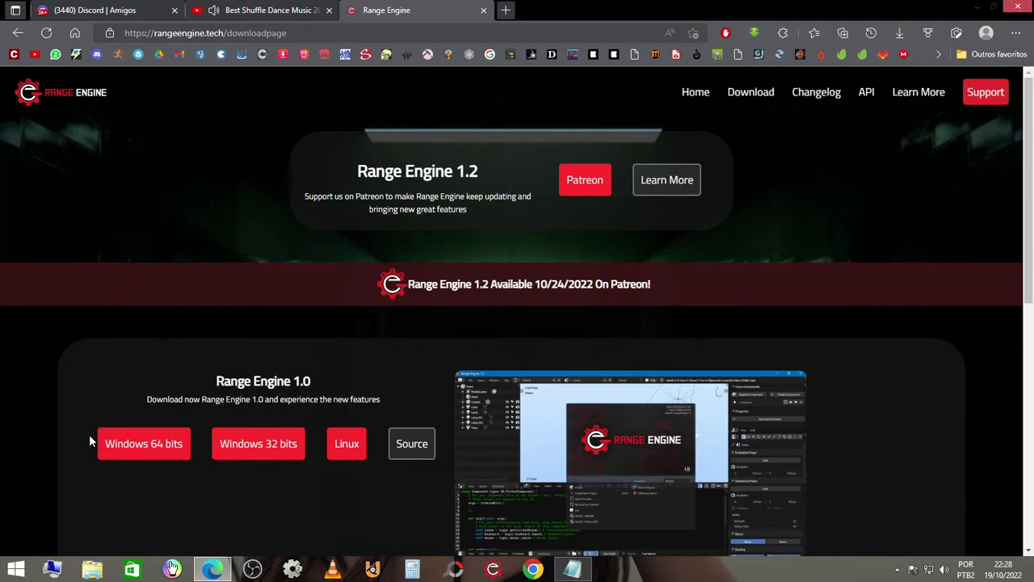
{"action": "left_click_drag", "start_coordinate": [103, 443], "coordinate": [170, 420]}
{"action": "left_click", "coordinate": [143, 396]}
Step: Check the computer's system type in its properties, and download the Windows 64 bits build of Range Engine 1.0
{"action": "left_click", "coordinate": [91, 570]}
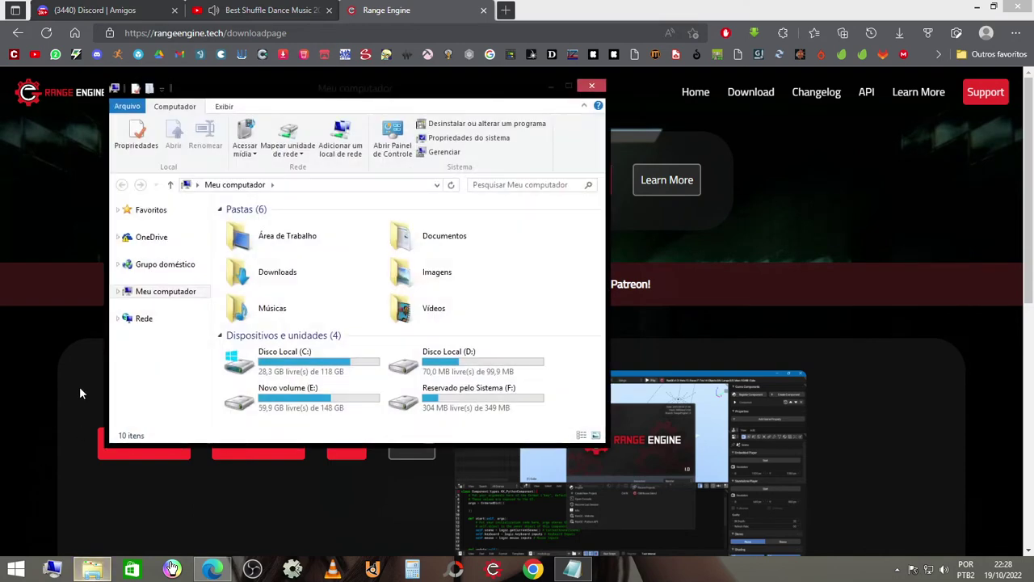
{"action": "right_click", "coordinate": [181, 297]}
{"action": "left_click", "coordinate": [232, 444]}
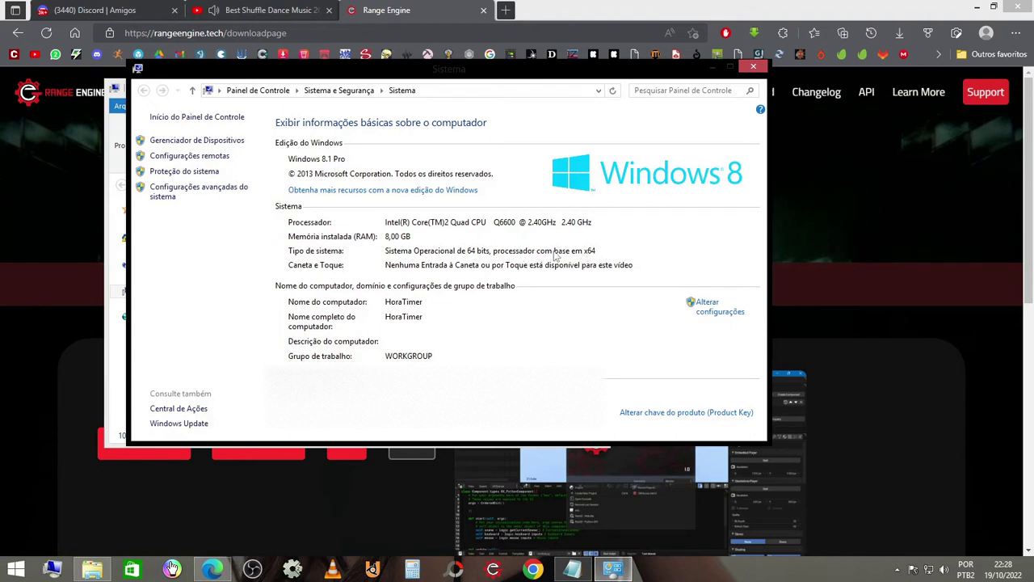
{"action": "left_click", "coordinate": [753, 66]}
{"action": "left_click", "coordinate": [592, 88]}
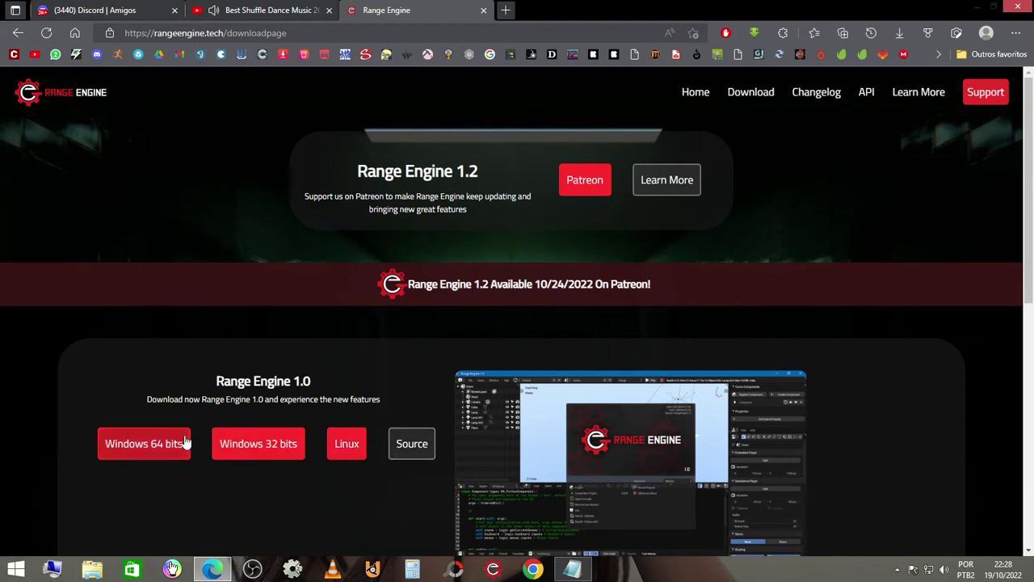
{"action": "left_click", "coordinate": [142, 452]}
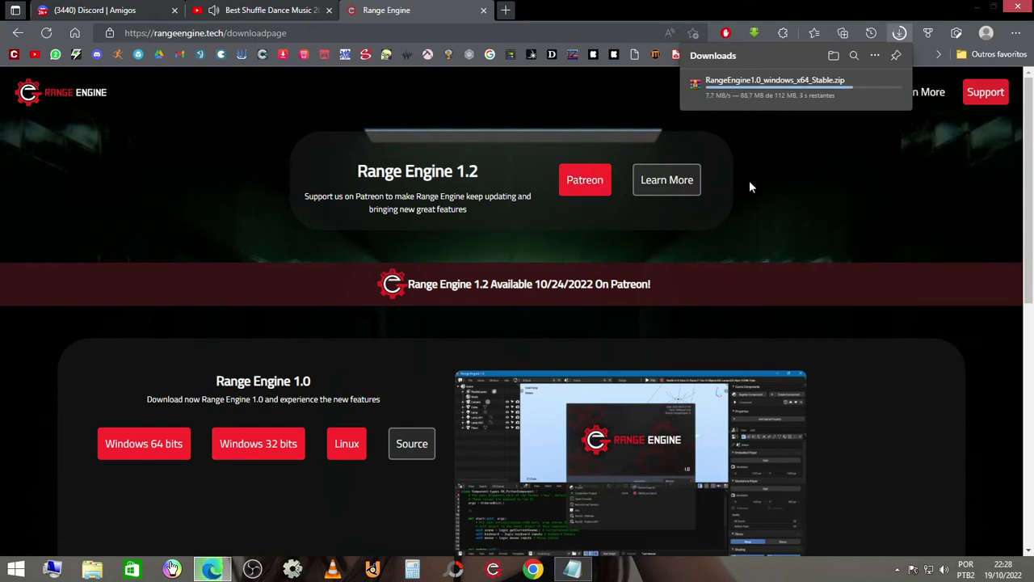
Step: Search the web for "winrar" in a new browser tab and open the official win-rar.com result
{"action": "left_click", "coordinate": [506, 10]}
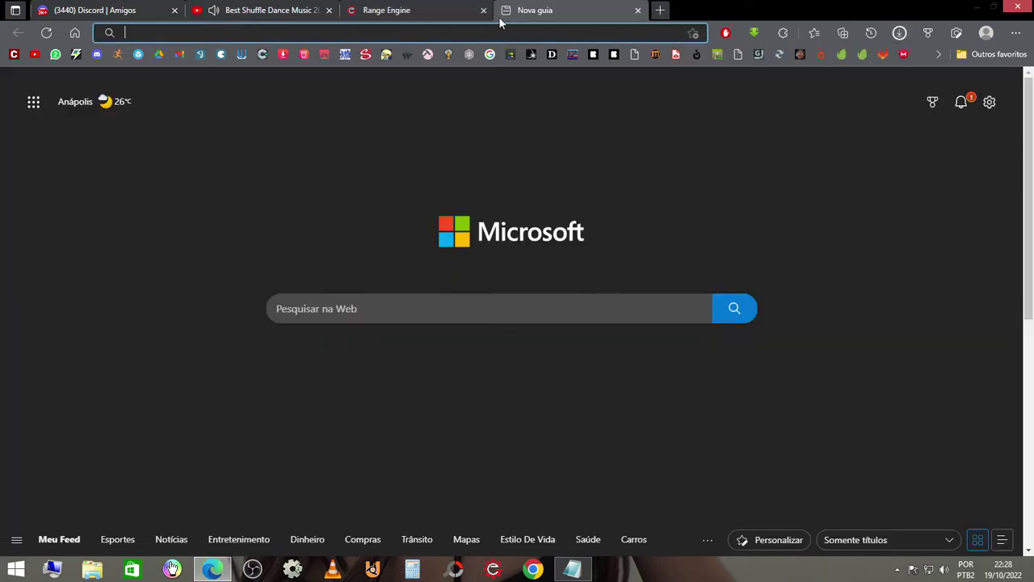
{"action": "type", "text": "winra"}
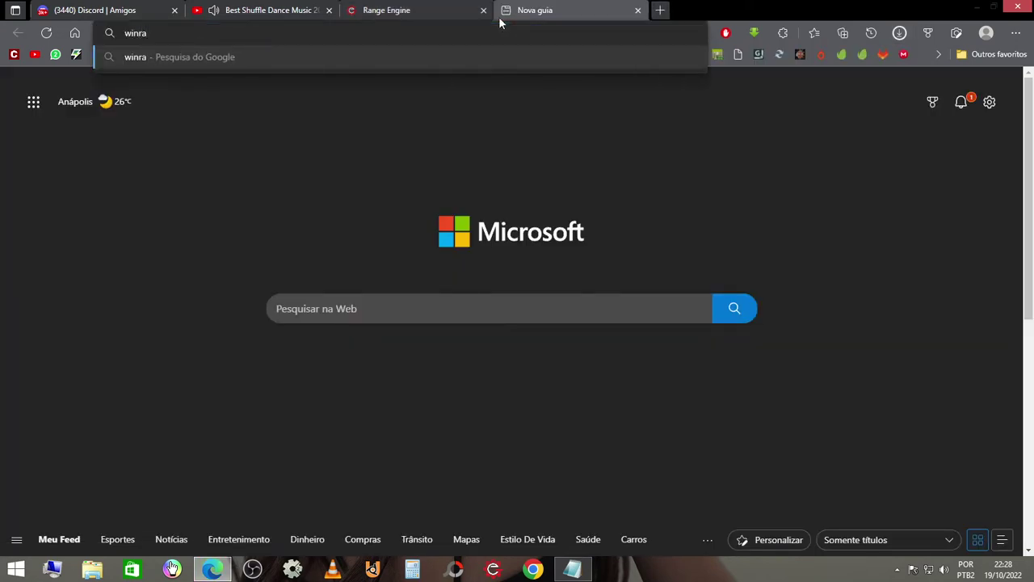
{"action": "type", "text": "r"}
{"action": "key", "text": "Return"}
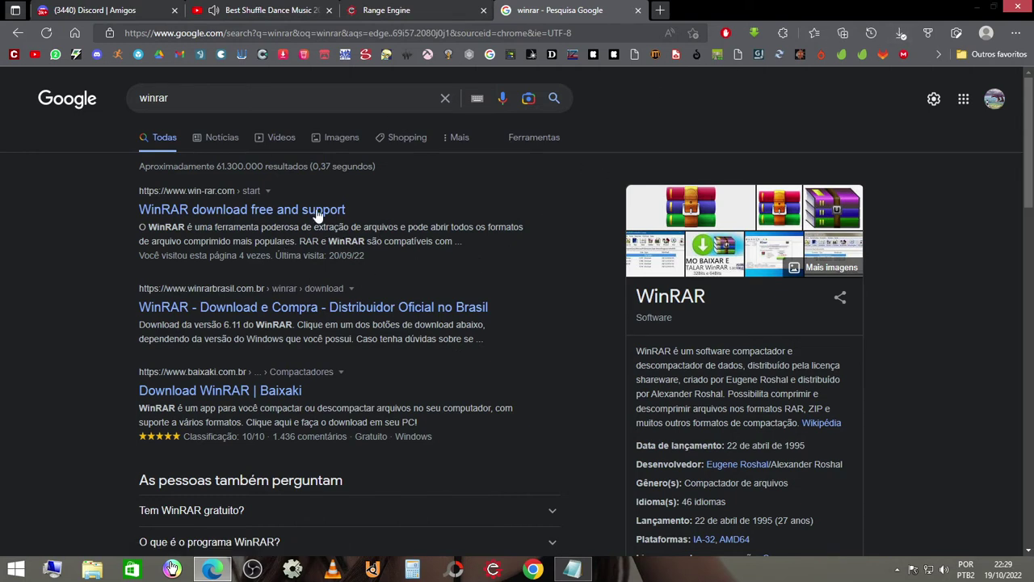
{"action": "left_click_drag", "start_coordinate": [120, 204], "coordinate": [361, 199]}
{"action": "left_click", "coordinate": [361, 199]}
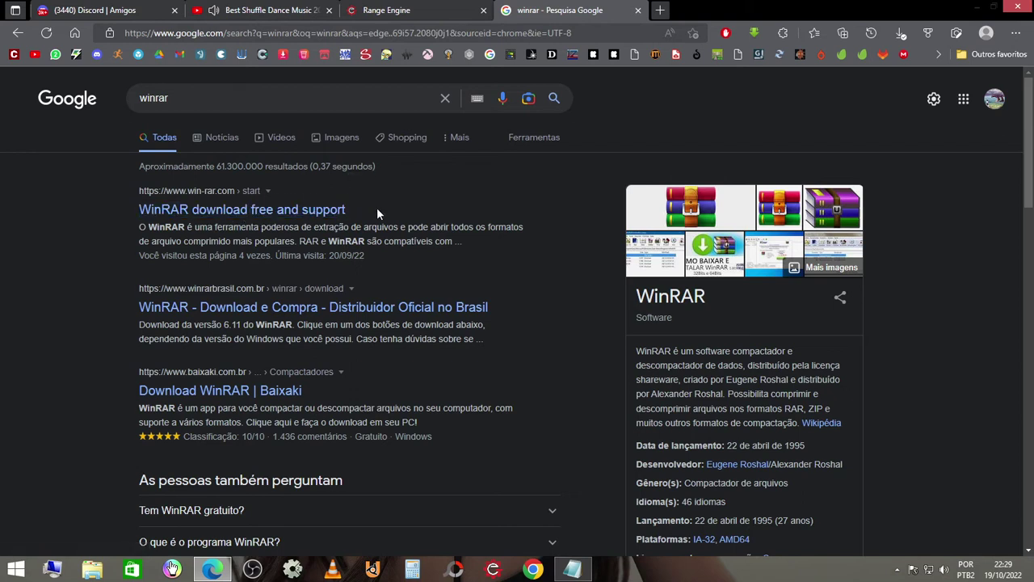
{"action": "left_click", "coordinate": [315, 210]}
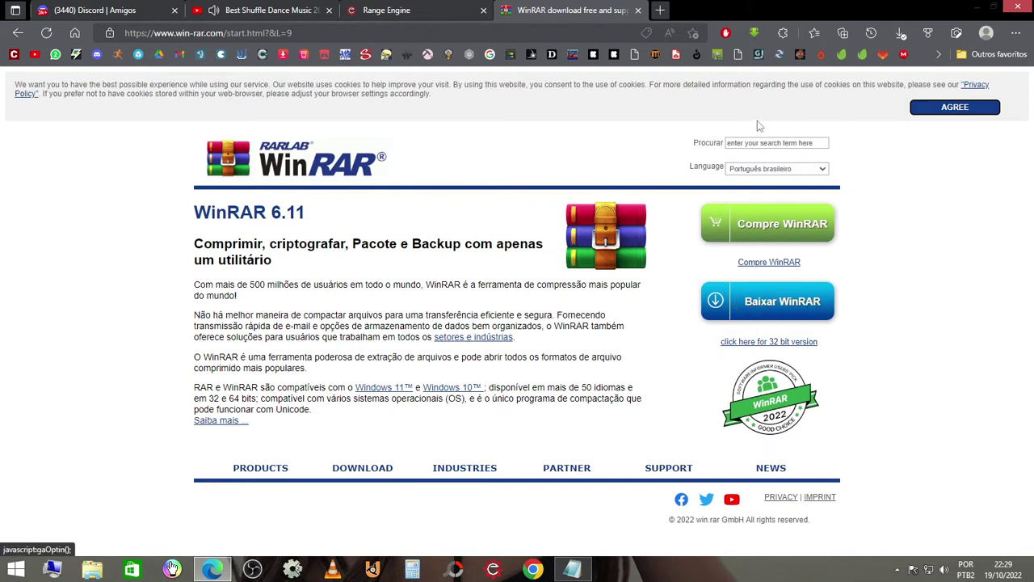
Step: Download the 64-bit WinRAR installer from the WinRAR site
{"action": "left_click", "coordinate": [899, 34]}
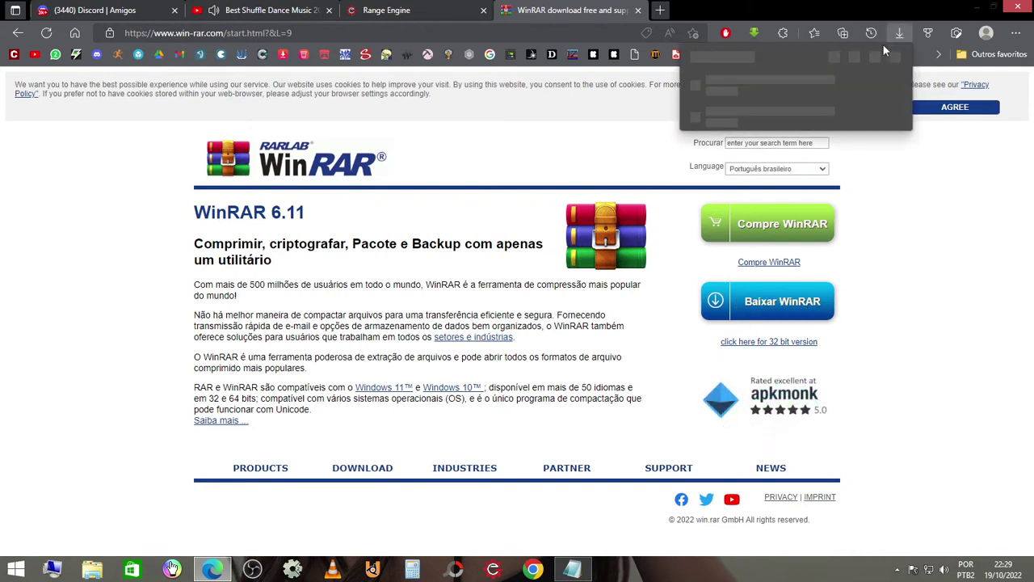
{"action": "left_click", "coordinate": [762, 320]}
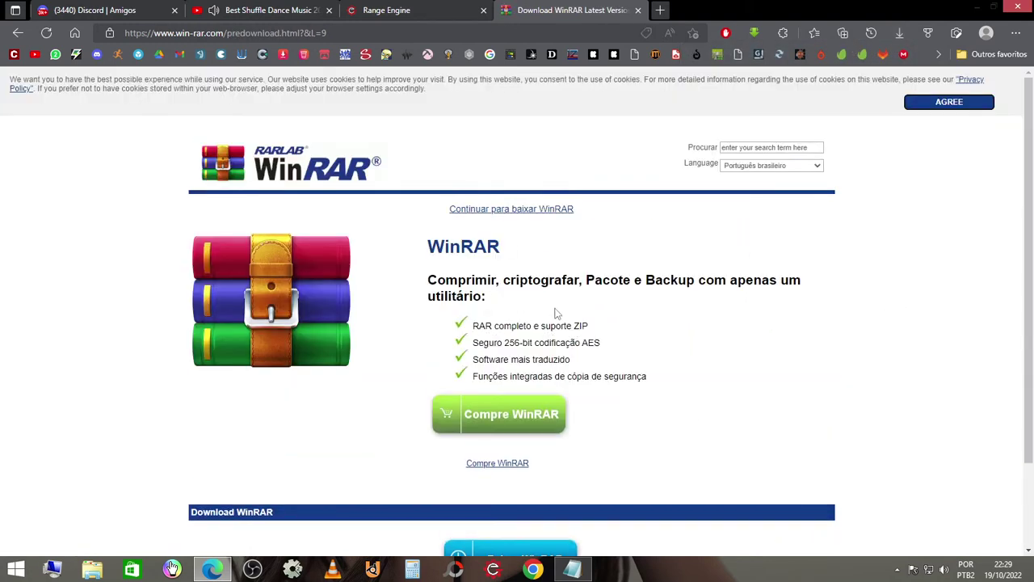
{"action": "scroll", "coordinate": [634, 314], "scroll_direction": "down", "scroll_amount": 2}
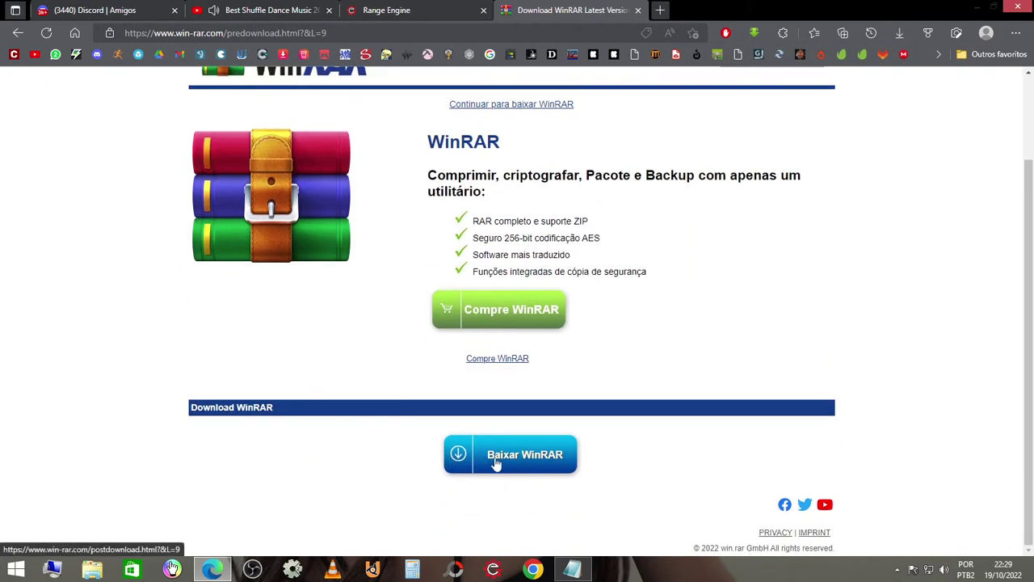
{"action": "left_click", "coordinate": [487, 463]}
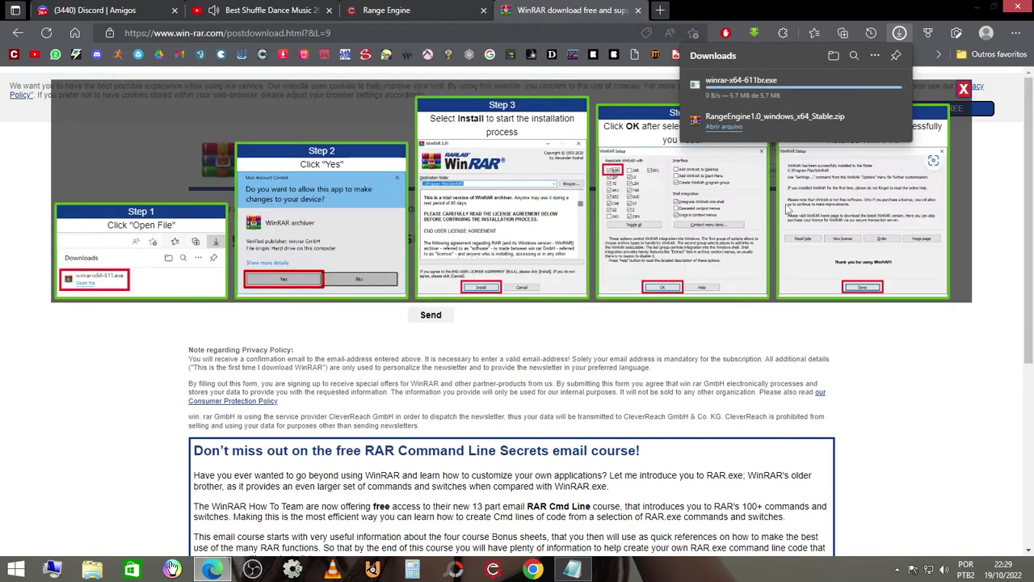
Step: Show the downloaded files in their folder and delete the winrar-x64-611br installer
{"action": "left_click", "coordinate": [832, 56]}
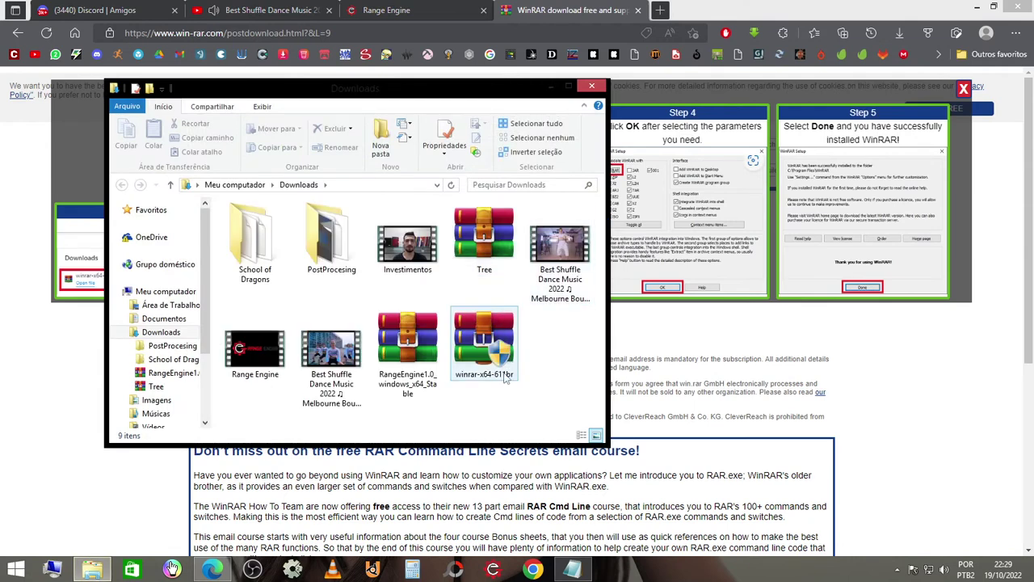
{"action": "left_click", "coordinate": [485, 368]}
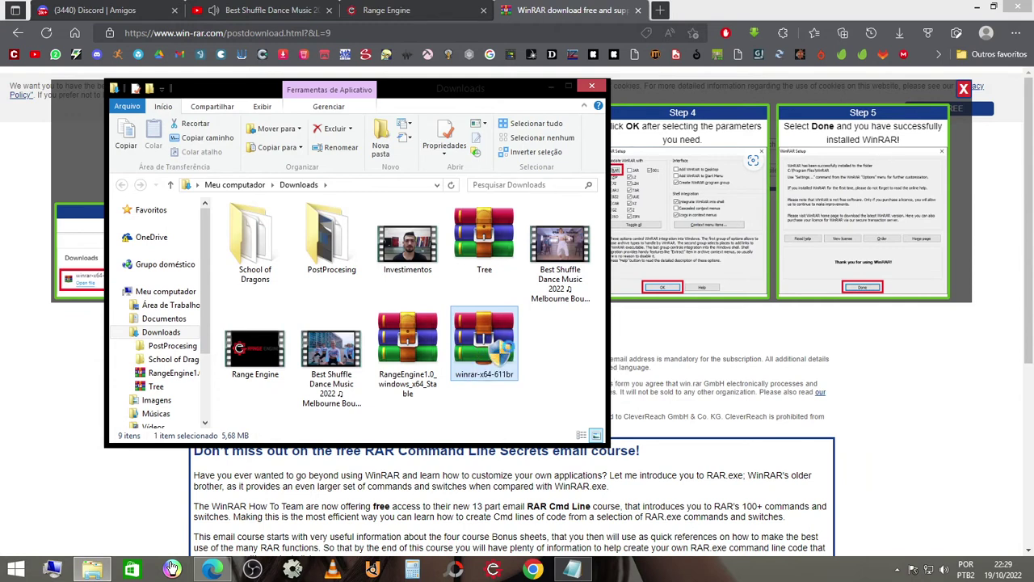
{"action": "right_click", "coordinate": [514, 356]}
{"action": "left_click", "coordinate": [533, 308]}
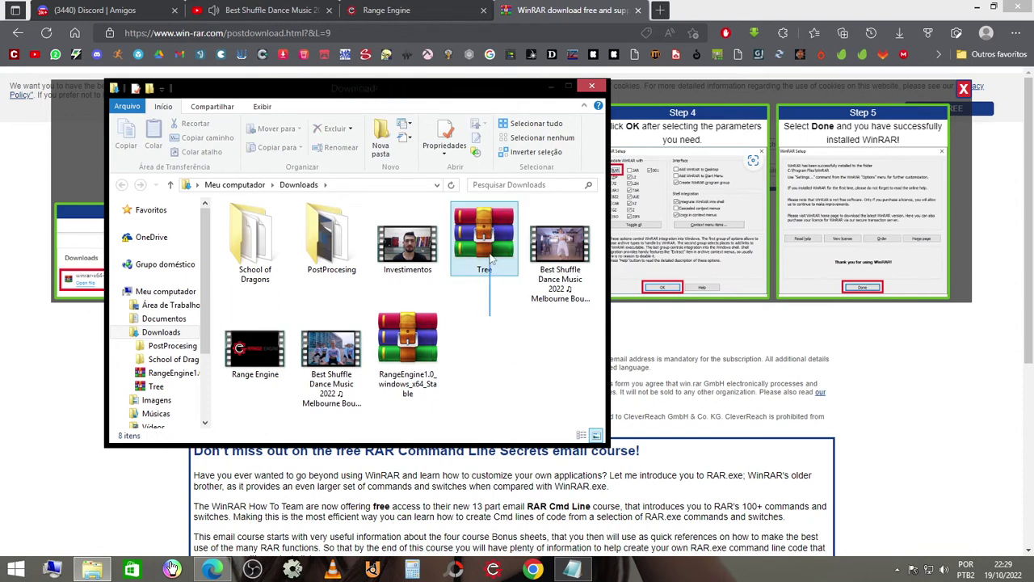
Step: Extract the RangeEngine1.0_windows_x64_Stable archive into a folder of the same name
{"action": "left_click", "coordinate": [421, 354]}
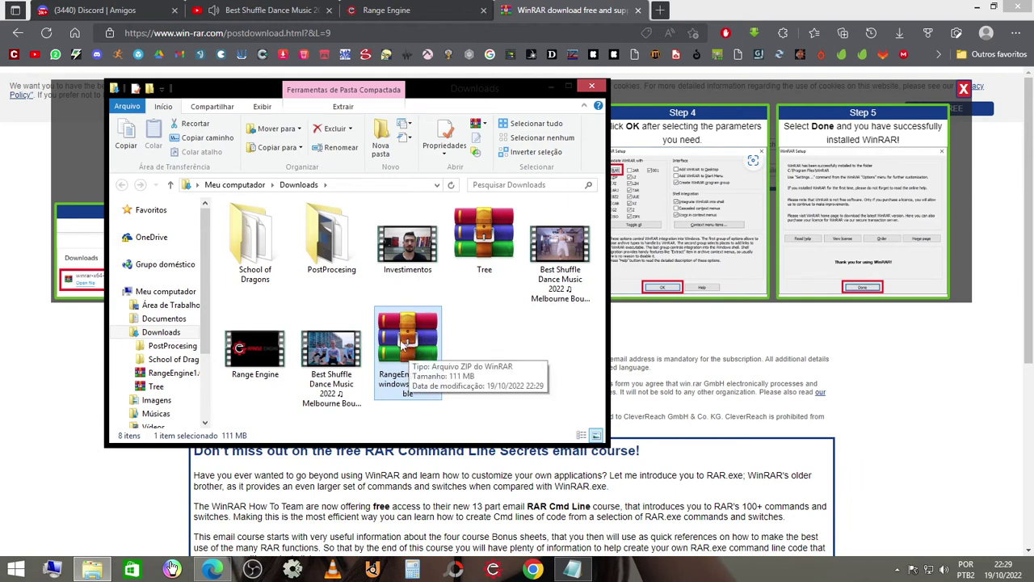
{"action": "right_click", "coordinate": [401, 346]}
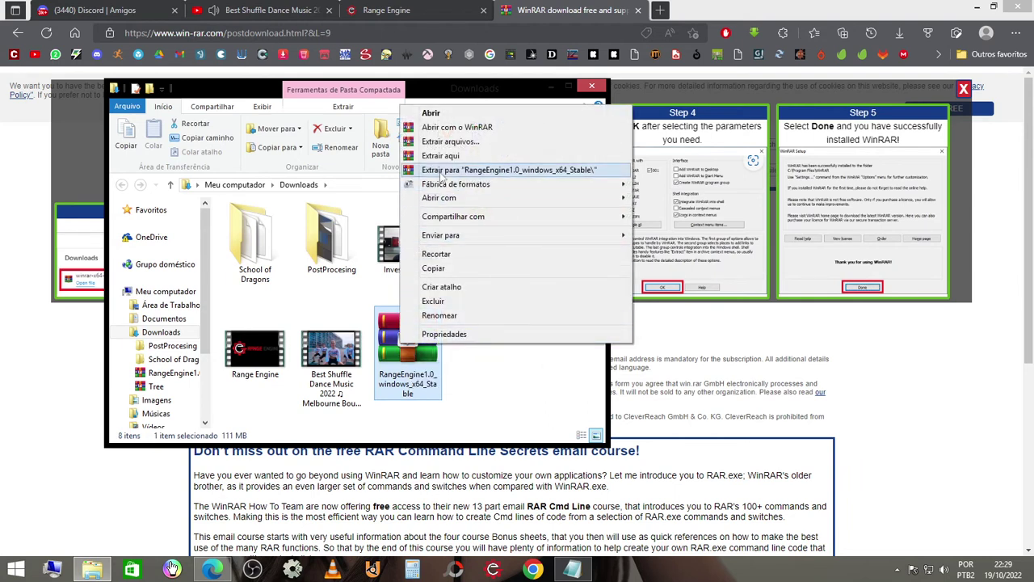
{"action": "left_click", "coordinate": [501, 171]}
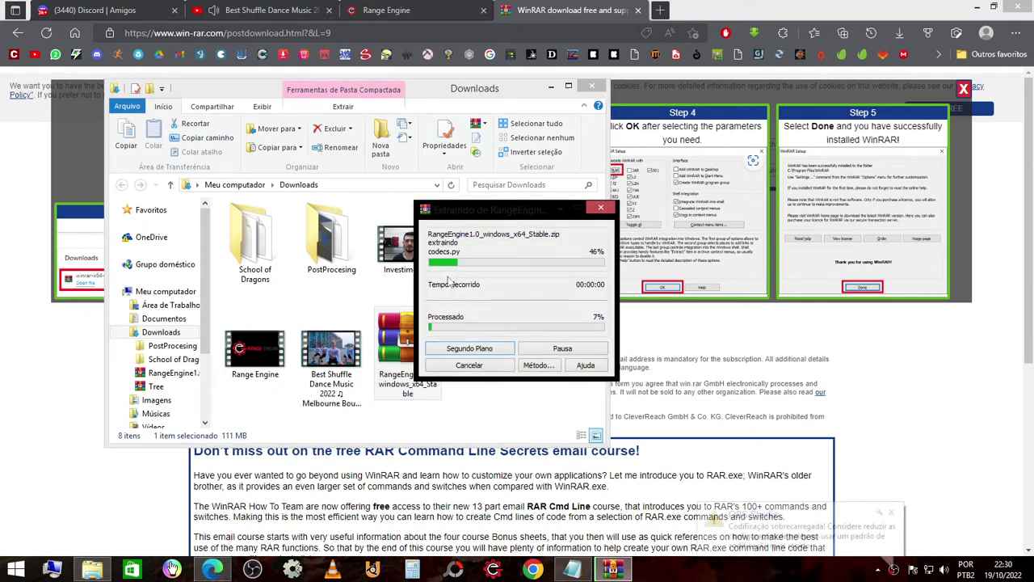
Step: Switch to Discord and react to the newest message in the Uniday Studio Brasil jogos channel with the server's logo emoji
{"action": "left_click", "coordinate": [95, 9]}
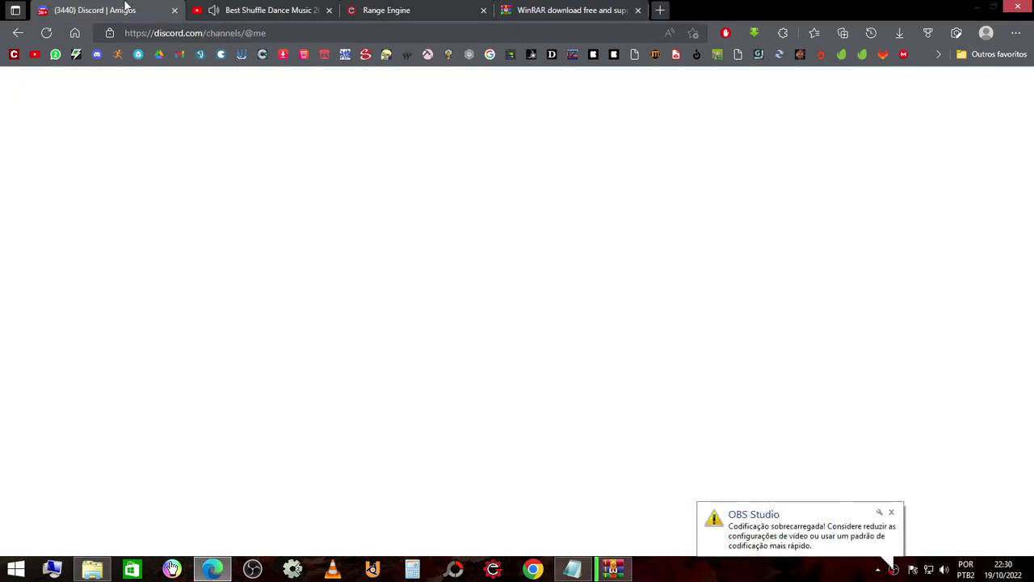
{"action": "left_click", "coordinate": [24, 241]}
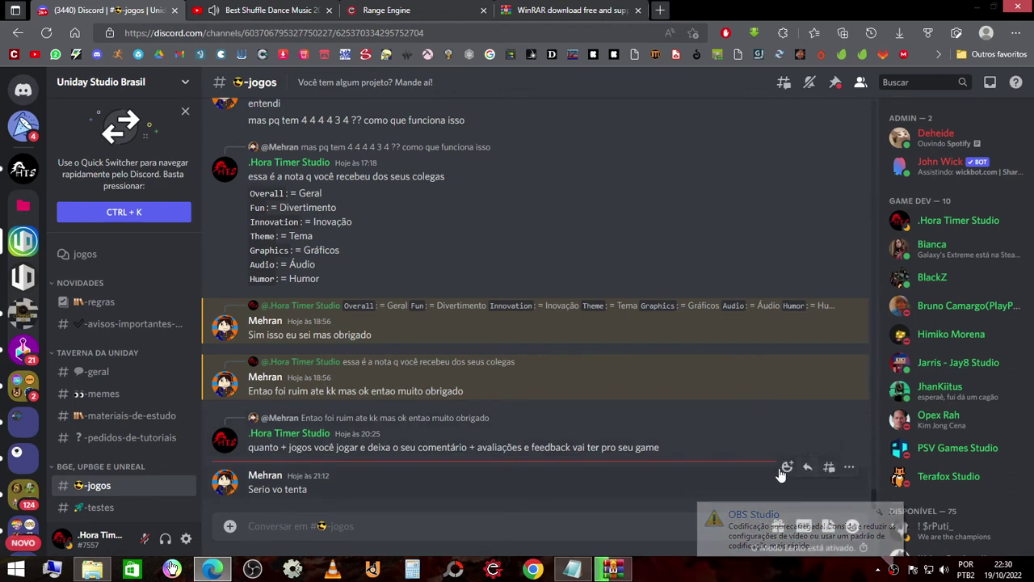
{"action": "left_click", "coordinate": [786, 468]}
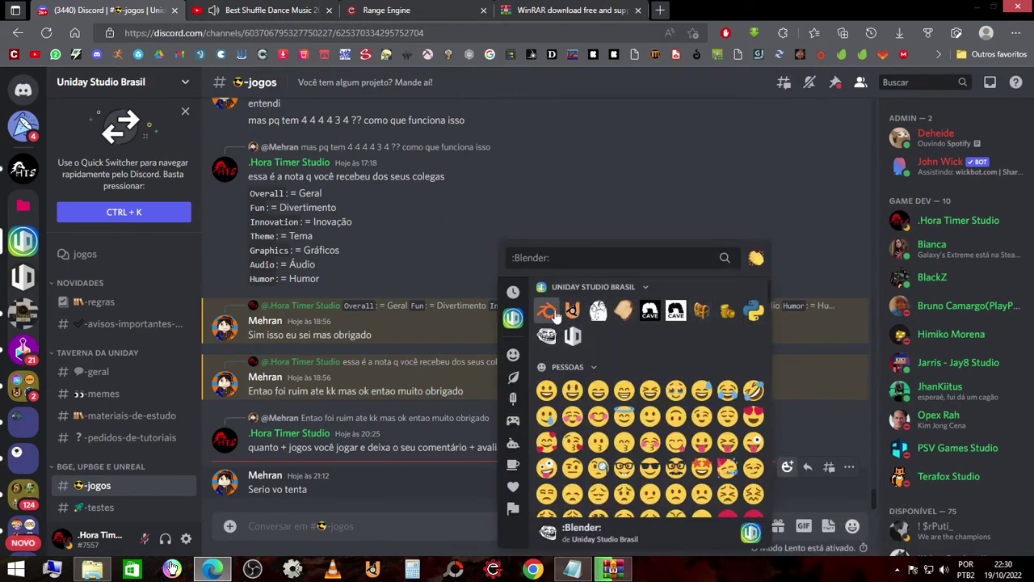
{"action": "left_click", "coordinate": [572, 335]}
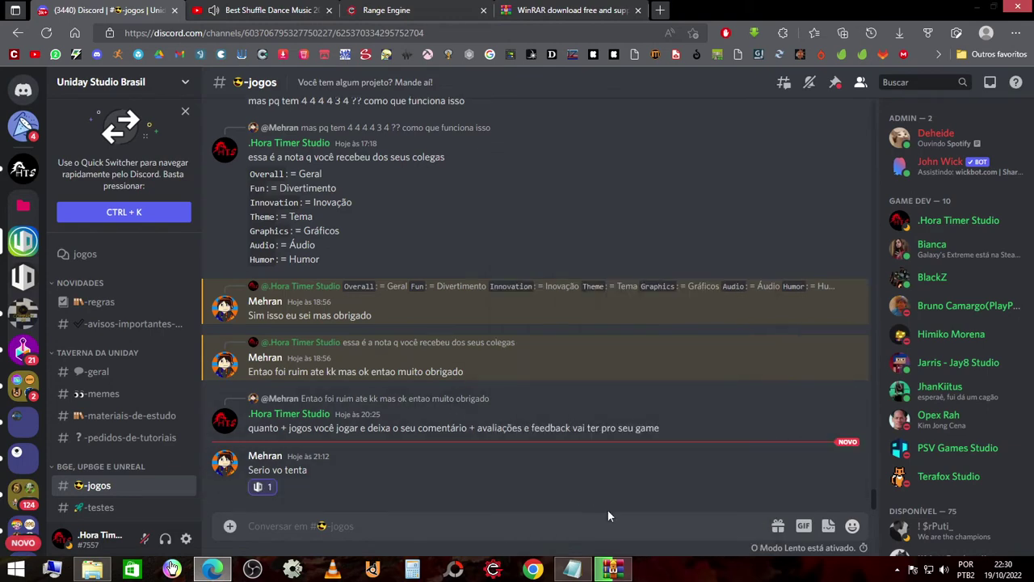
Step: Minimize the browser and open the Release folder inside the extracted RangeEngine1.0_windows_x64_Stable folder
{"action": "left_click", "coordinate": [993, 7]}
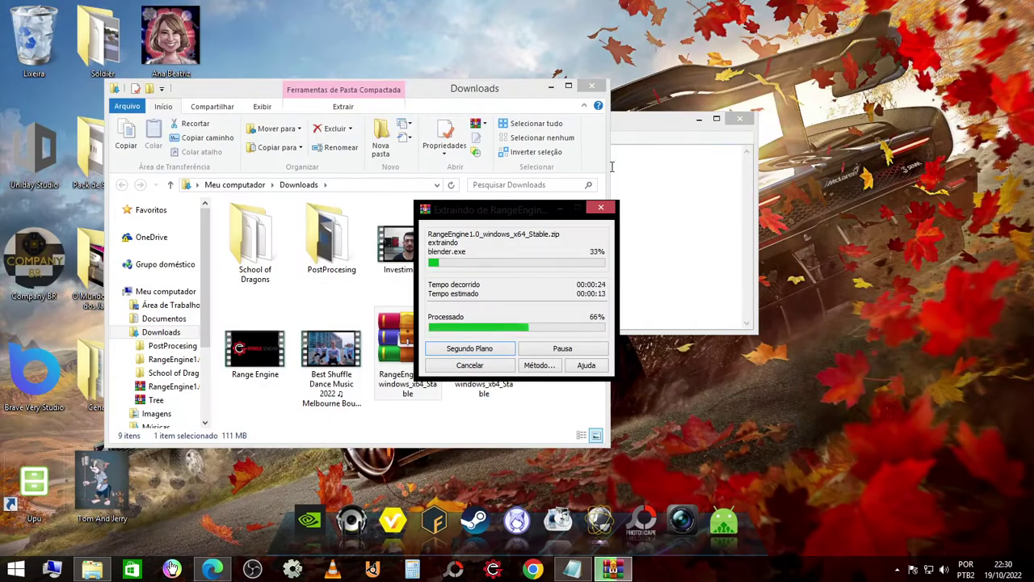
{"action": "left_click_drag", "start_coordinate": [510, 215], "coordinate": [667, 188]}
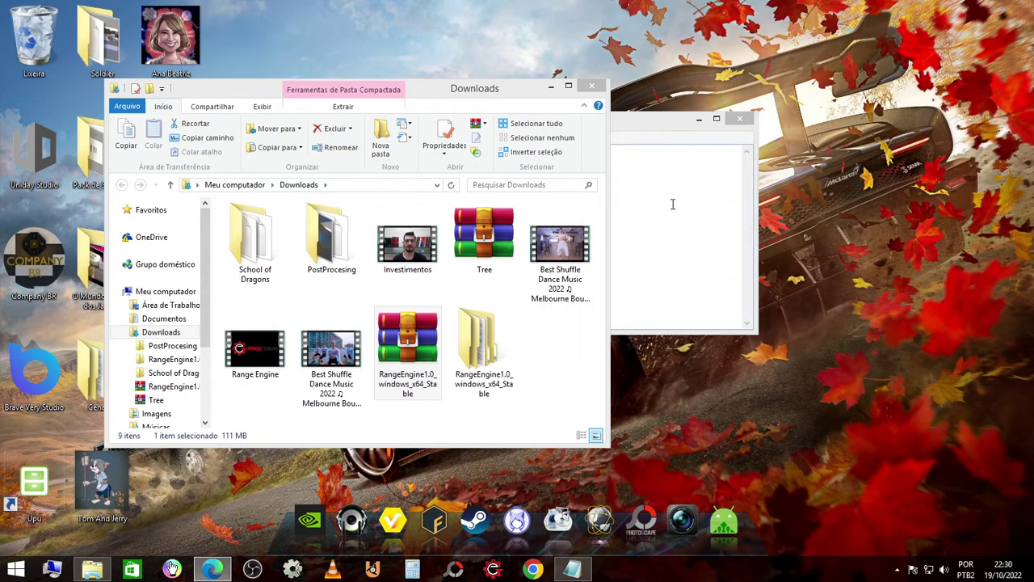
{"action": "double_click", "coordinate": [495, 346]}
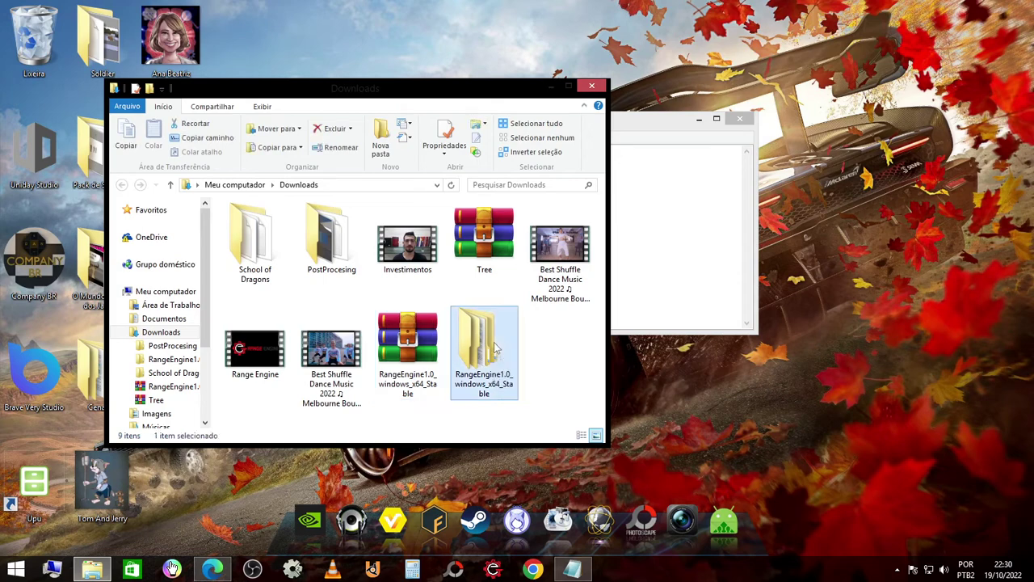
{"action": "double_click", "coordinate": [277, 224]}
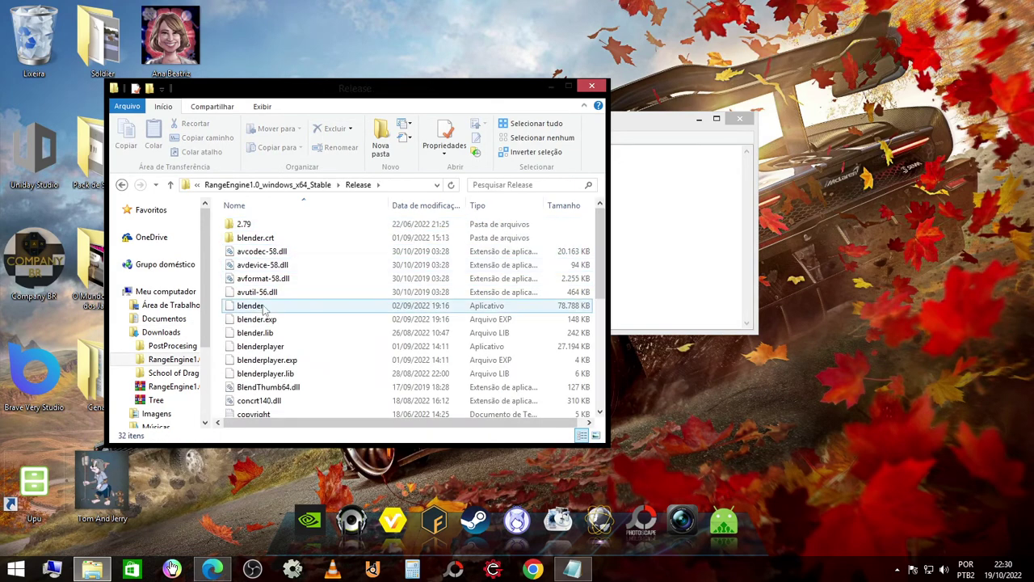
Step: Maximize the Release folder window and look through its files, including the blender and datatoc applications
{"action": "left_click", "coordinate": [257, 306]}
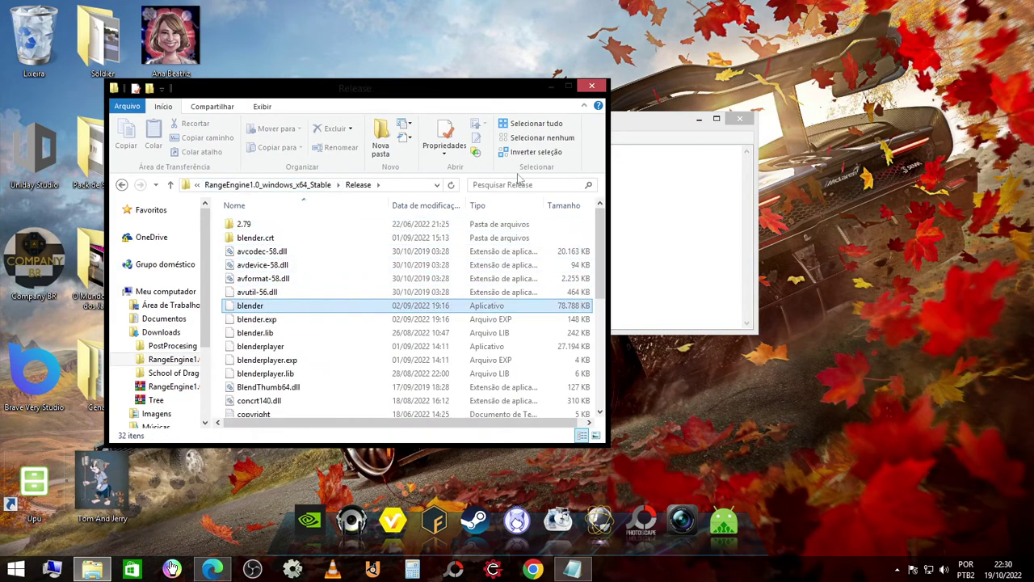
{"action": "left_click", "coordinate": [569, 85]}
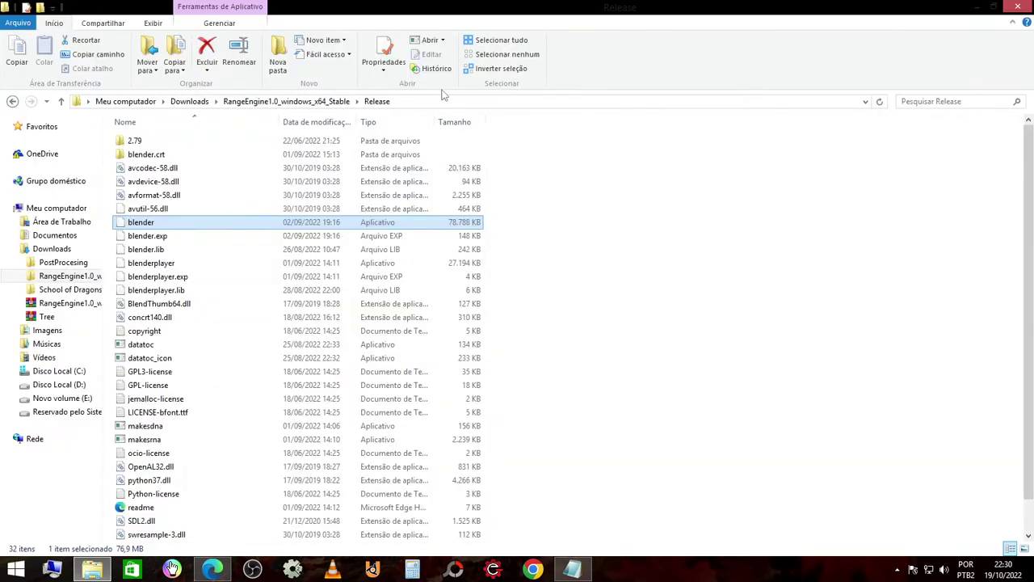
{"action": "left_click", "coordinate": [218, 346]}
{"action": "scroll", "coordinate": [225, 363], "scroll_direction": "down", "scroll_amount": 1}
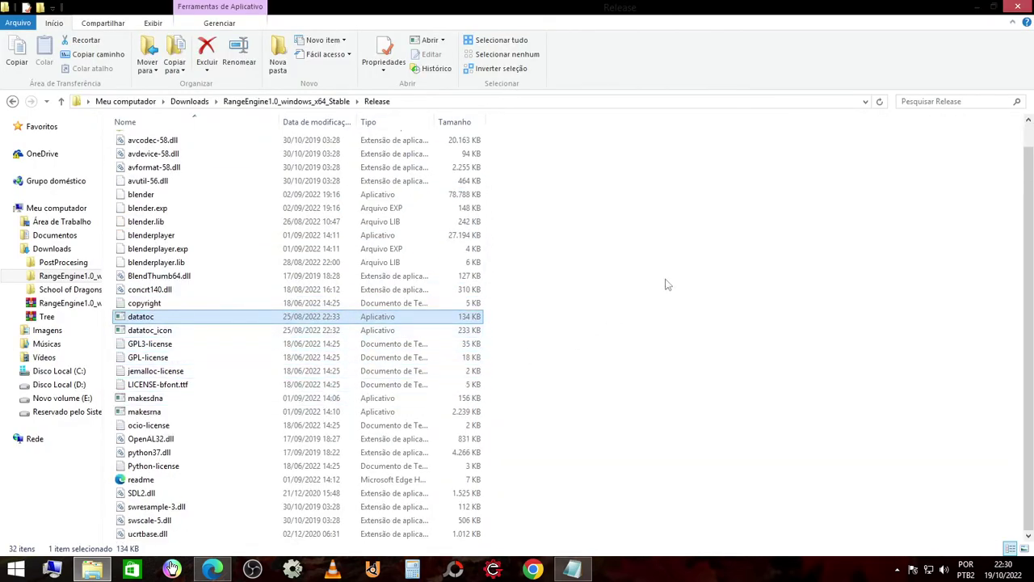
{"action": "scroll", "coordinate": [657, 304], "scroll_direction": "up", "scroll_amount": 1}
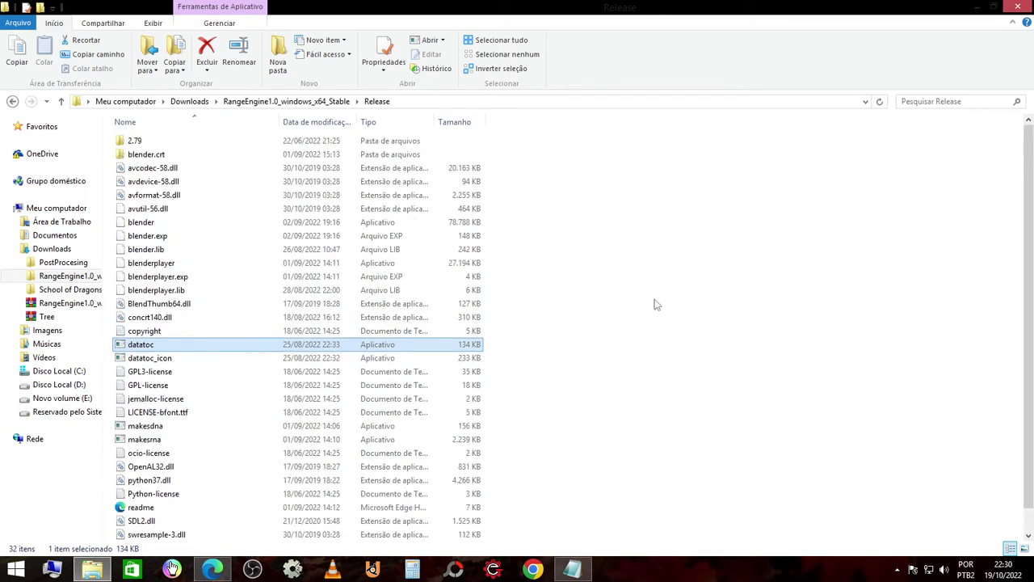
Step: Refresh the Release folder's file list several times to update the application icons
{"action": "right_click", "coordinate": [783, 231]}
{"action": "left_click", "coordinate": [820, 282]}
{"action": "right_click", "coordinate": [733, 217]}
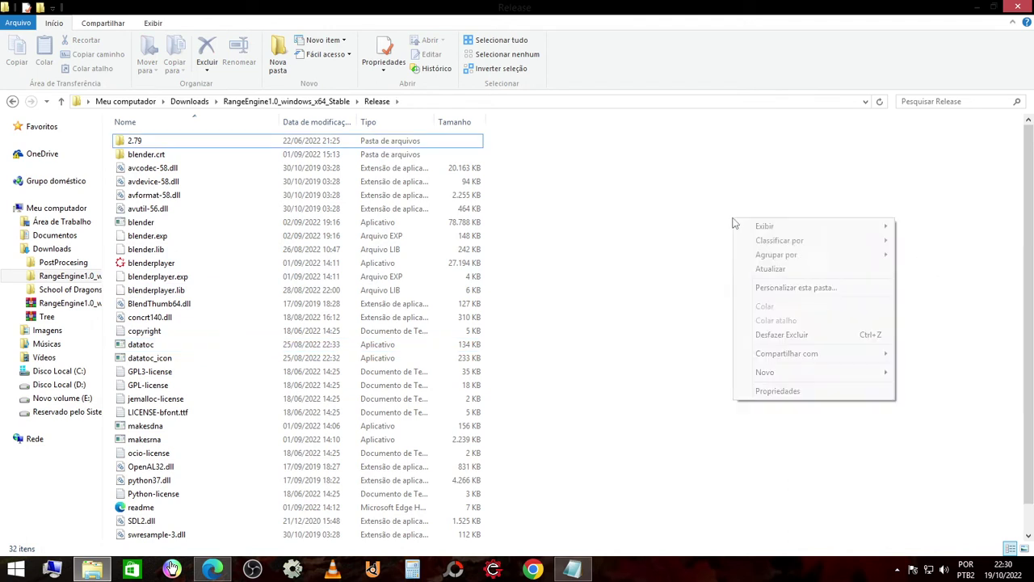
{"action": "left_click", "coordinate": [760, 271]}
{"action": "right_click", "coordinate": [730, 247]}
{"action": "right_click", "coordinate": [697, 205]}
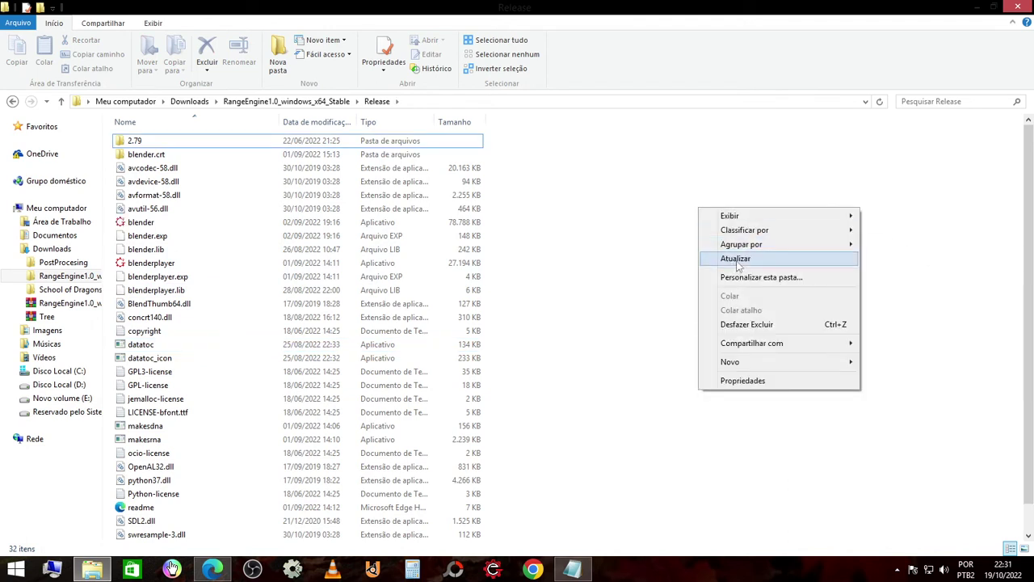
{"action": "left_click", "coordinate": [737, 259]}
{"action": "right_click", "coordinate": [695, 241]}
{"action": "left_click", "coordinate": [206, 237]}
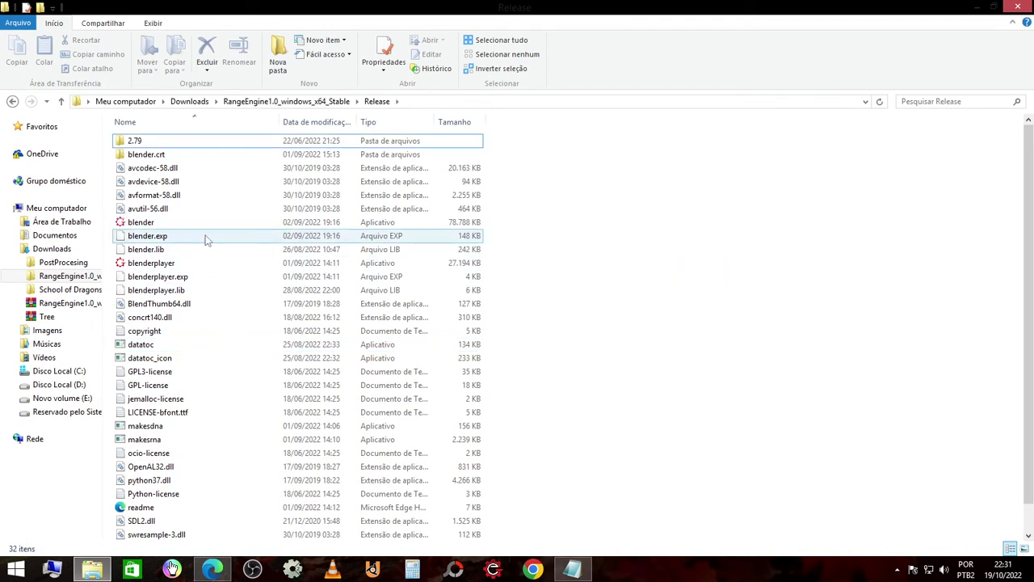
Step: Select the blender application in the Release folder and display the folder's files as large icons
{"action": "left_click", "coordinate": [139, 225]}
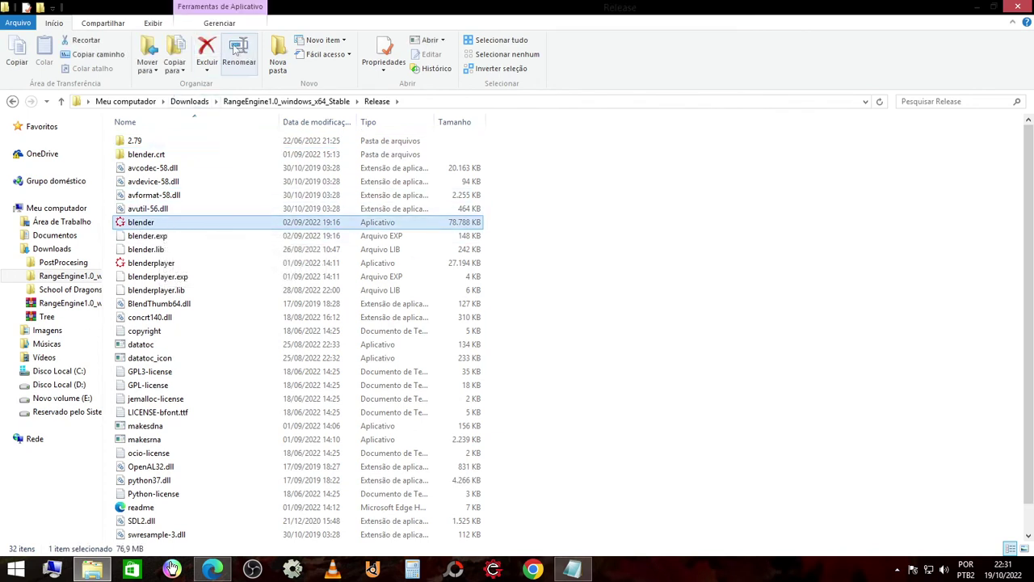
{"action": "left_click", "coordinate": [154, 24]}
{"action": "left_click", "coordinate": [270, 41]}
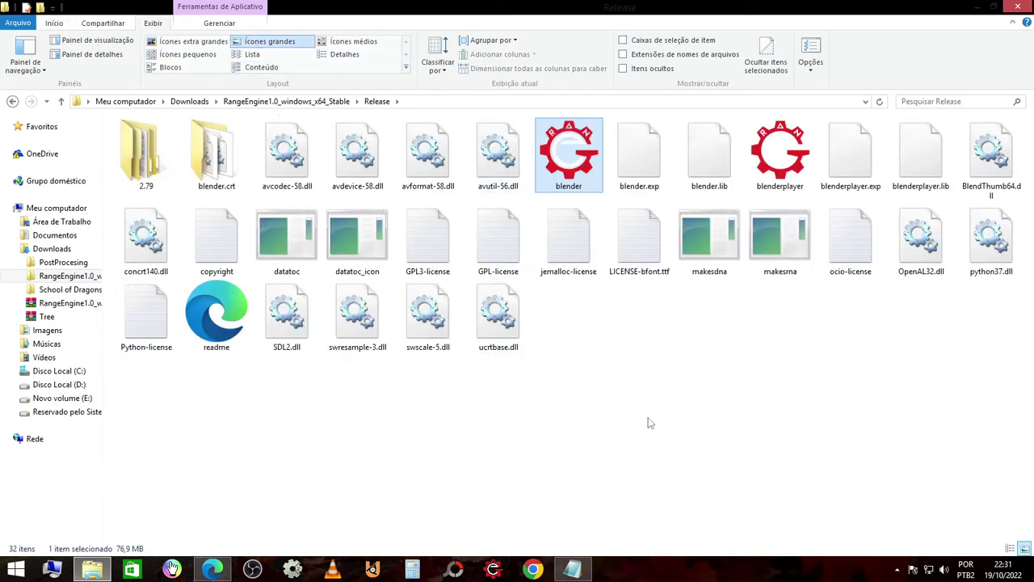
Step: Run the Release folder's blender application to view Range Engine's default scene, and close the program
{"action": "left_click", "coordinate": [582, 161]}
{"action": "double_click", "coordinate": [577, 162]}
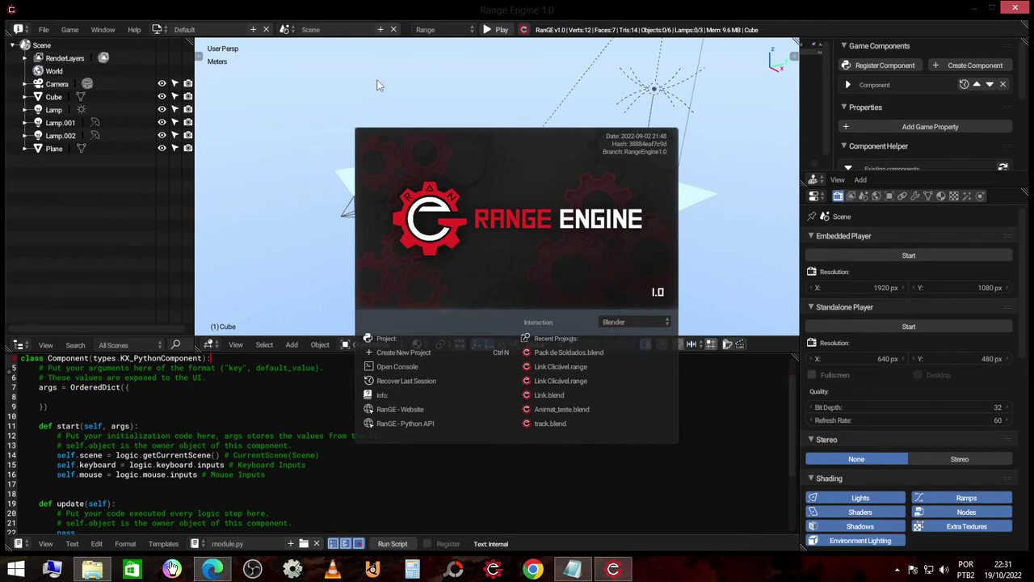
{"action": "left_click", "coordinate": [298, 202]}
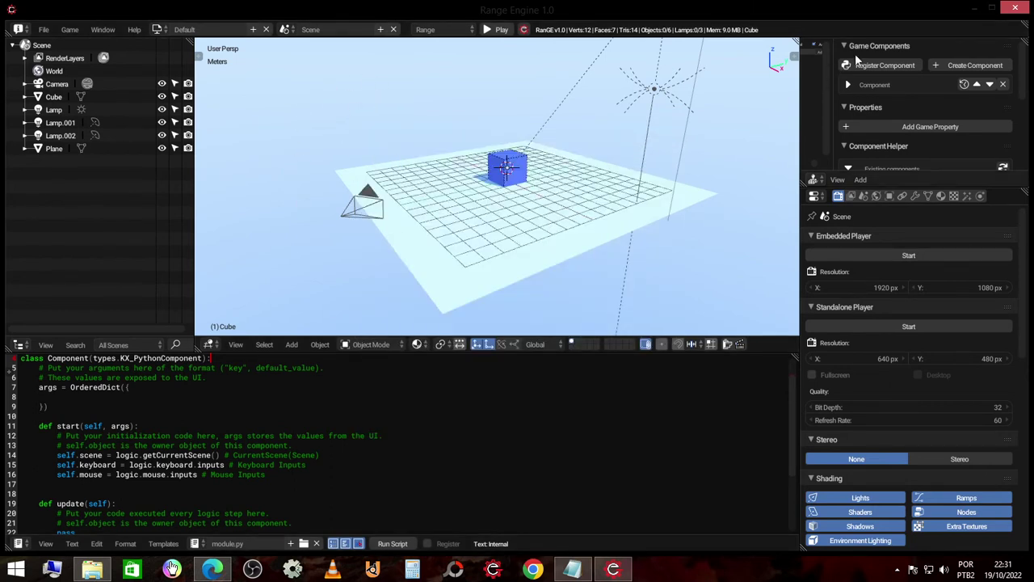
{"action": "middle_click_drag", "start_coordinate": [420, 228], "coordinate": [526, 220]}
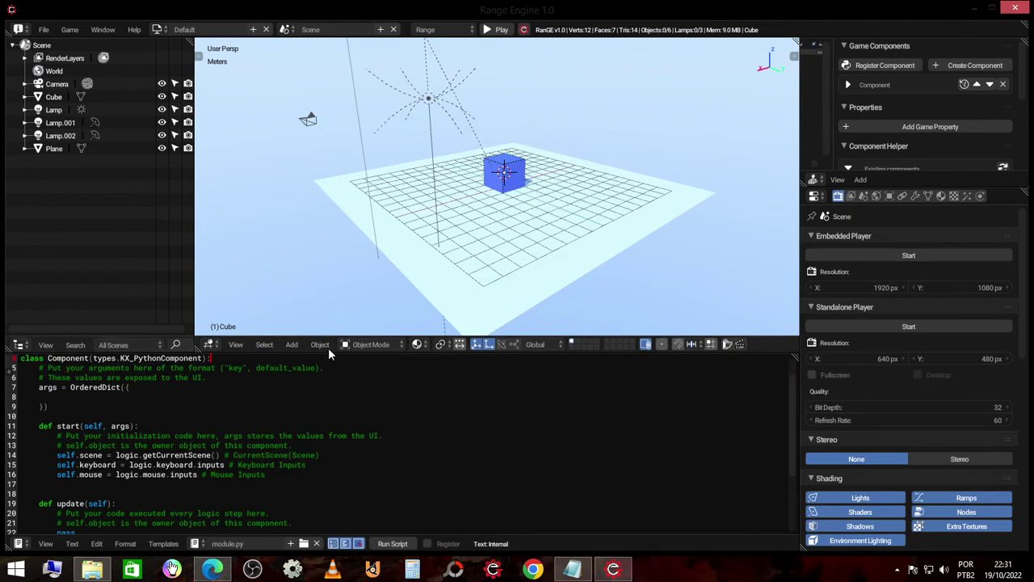
{"action": "scroll", "coordinate": [1001, 197], "scroll_direction": "down", "scroll_amount": 2}
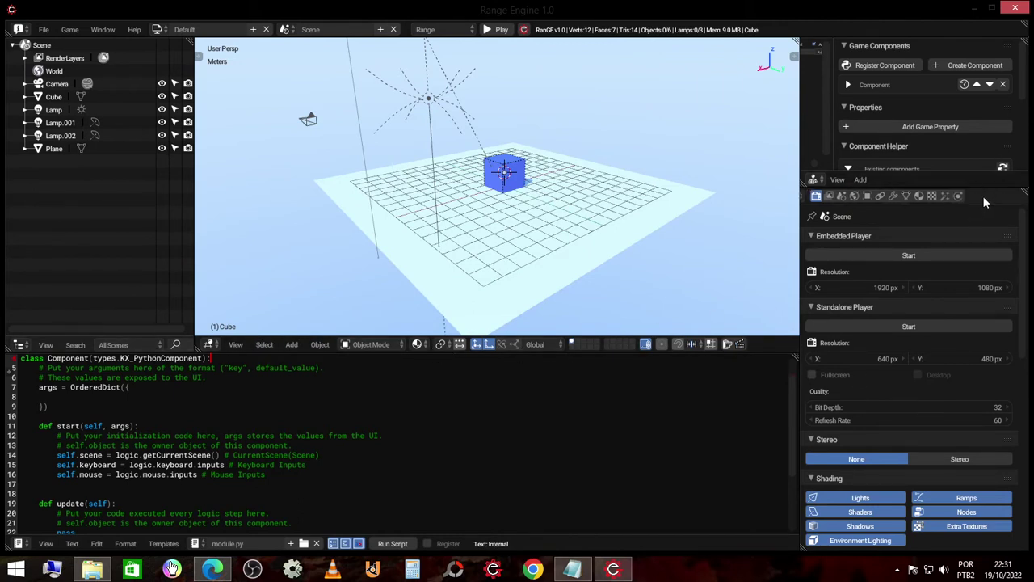
{"action": "left_click", "coordinate": [1018, 10]}
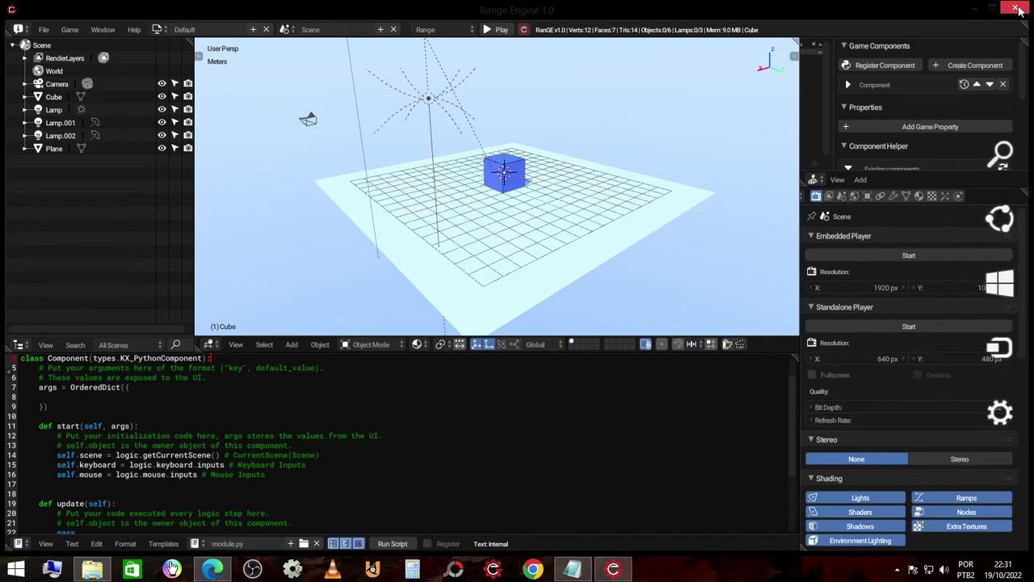
Step: Return to the Downloads folder and restore its window from full-screen size
{"action": "left_click", "coordinate": [293, 102]}
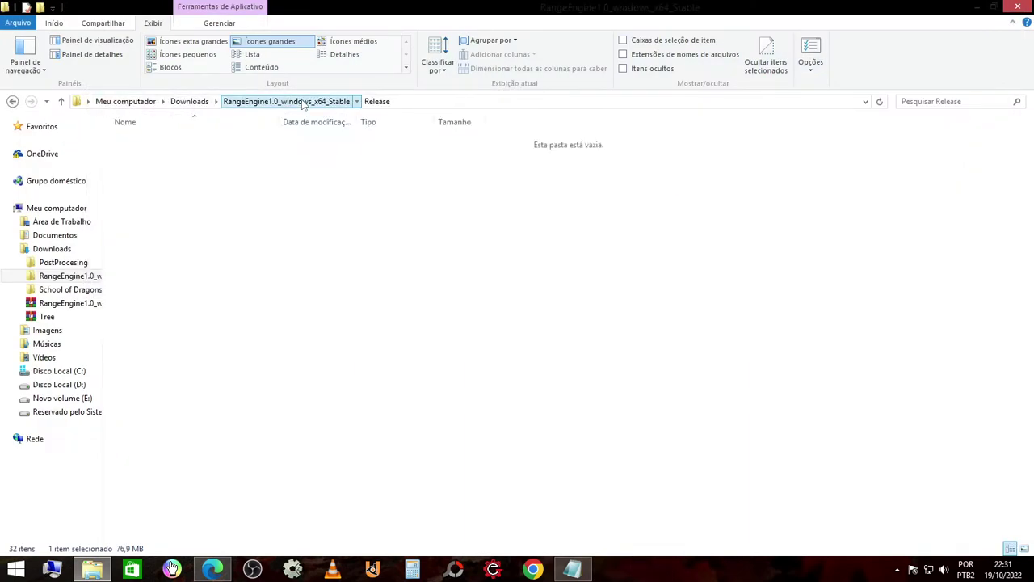
{"action": "left_click", "coordinate": [199, 102]}
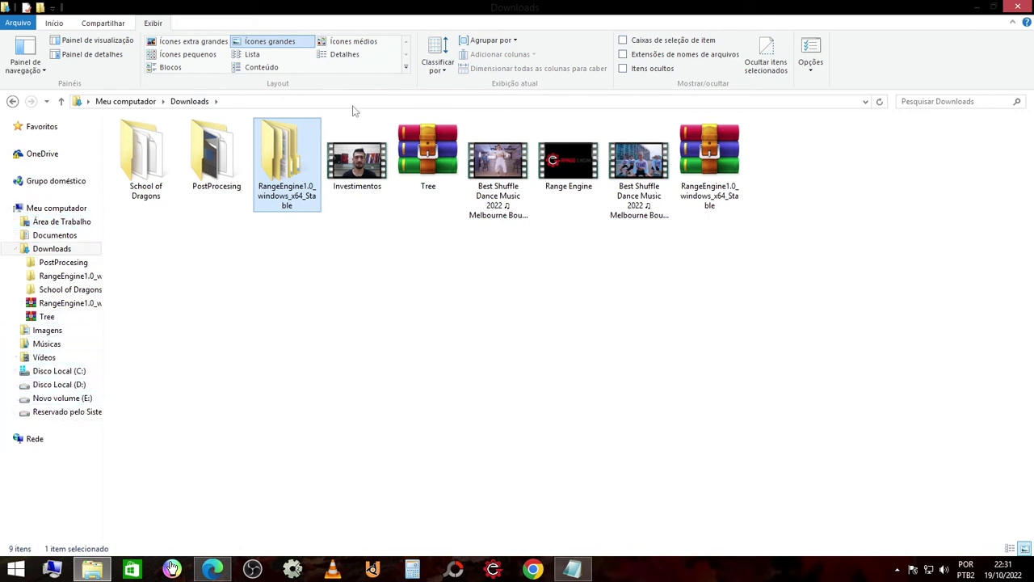
{"action": "double_click", "coordinate": [514, 7]}
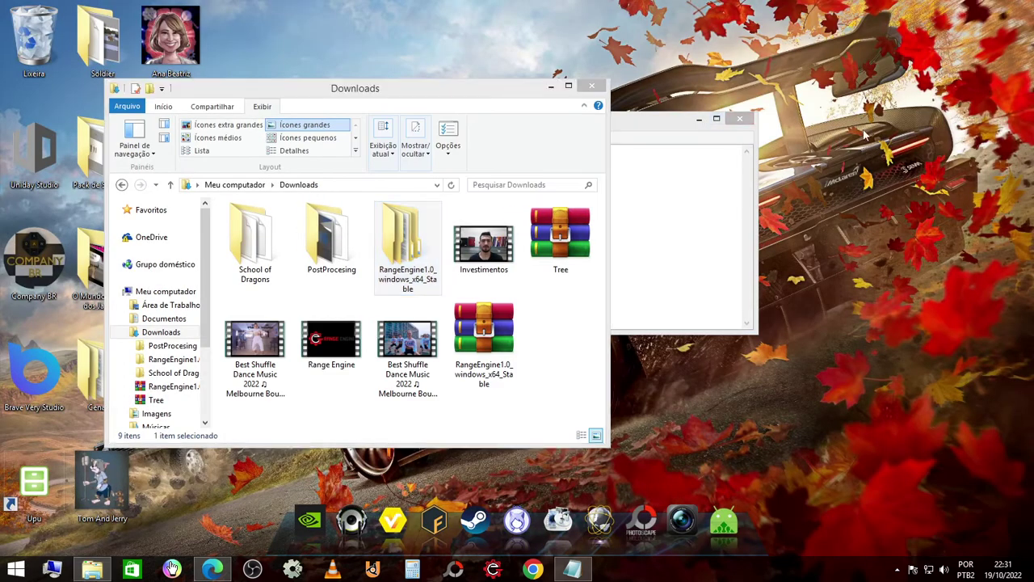
Step: Switch to the next desktop background and close the Downloads window
{"action": "right_click", "coordinate": [814, 86]}
{"action": "left_click", "coordinate": [863, 205]}
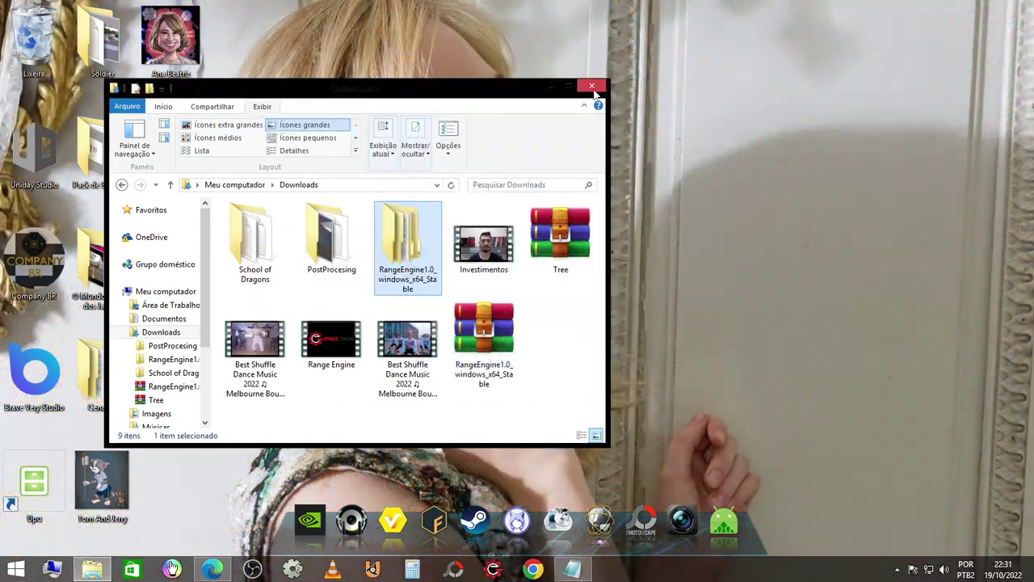
{"action": "left_click", "coordinate": [592, 86]}
Step: Refresh the Windows desktop
{"action": "right_click", "coordinate": [512, 201]}
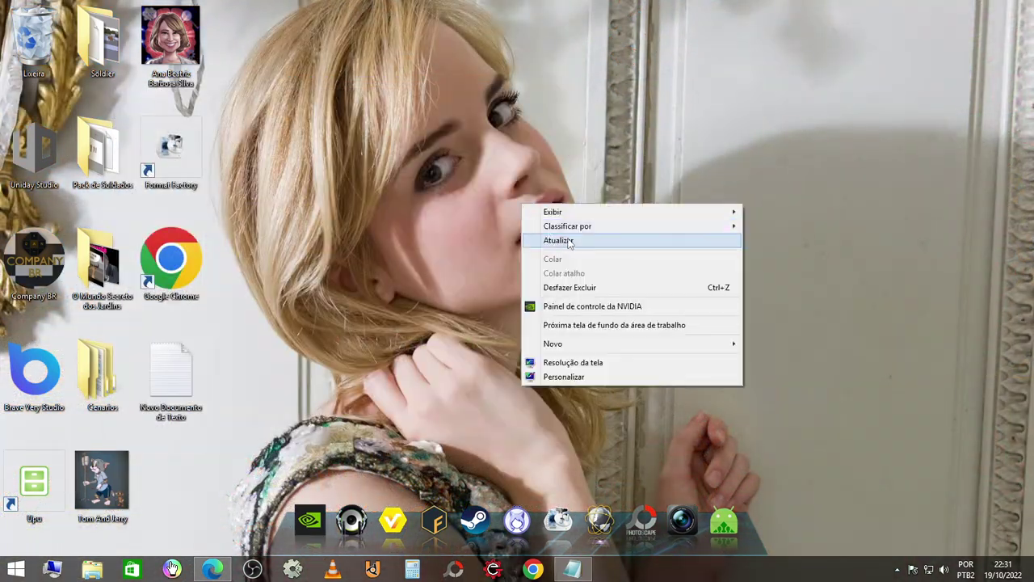
{"action": "left_click", "coordinate": [558, 238]}
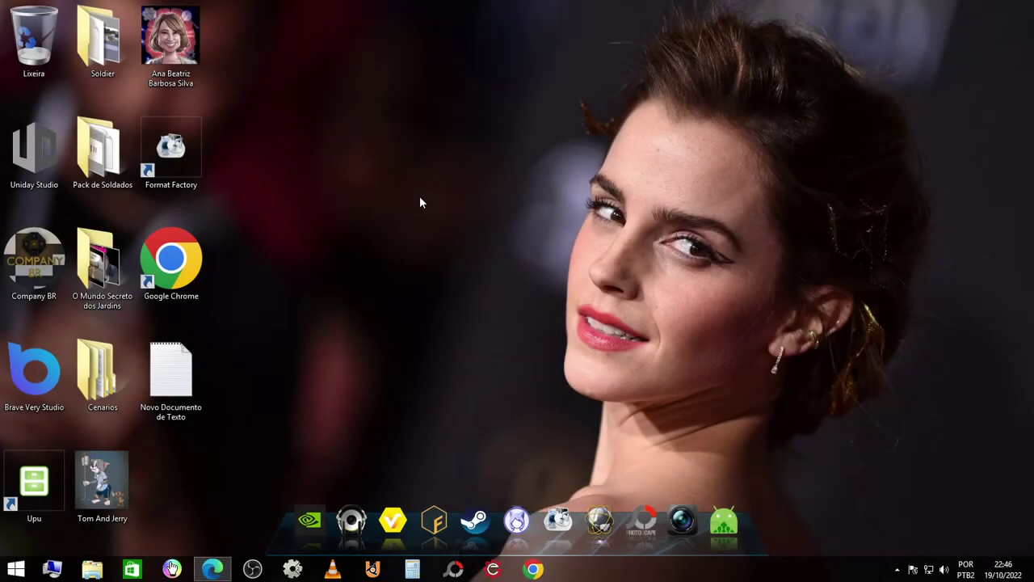
{"action": "right_click", "coordinate": [353, 236]}
{"action": "left_click", "coordinate": [385, 234]}
Step: Launch Range Engine, dismiss its splash screen and inspect the default scene from another angle
{"action": "left_click", "coordinate": [494, 569]}
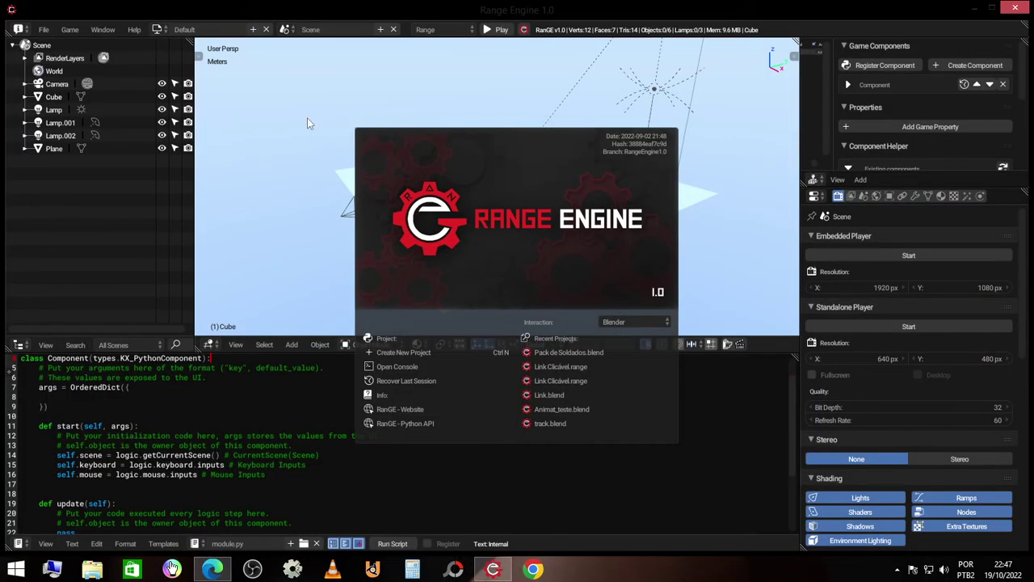
{"action": "left_click", "coordinate": [308, 130]}
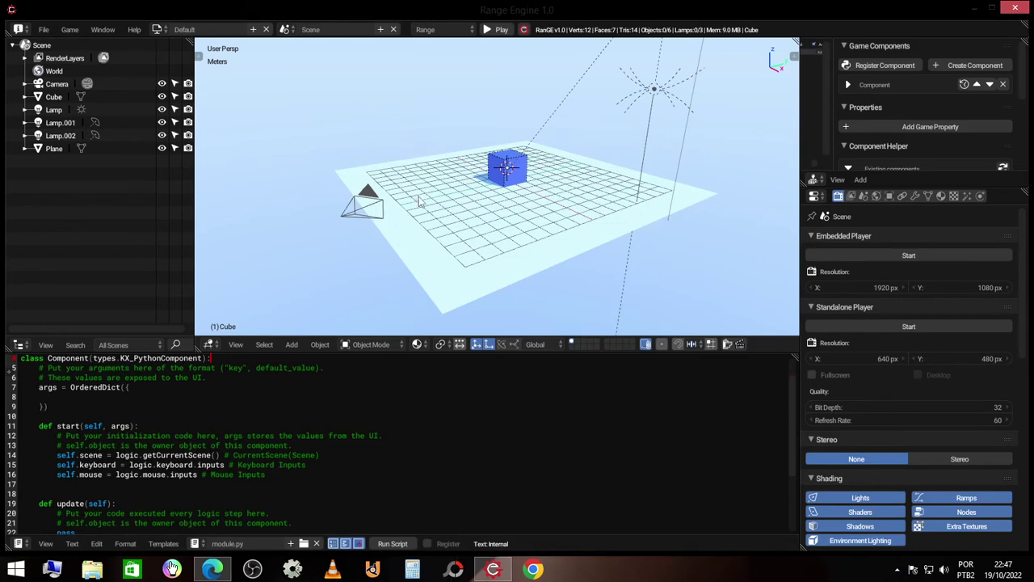
{"action": "middle_click_drag", "start_coordinate": [419, 202], "coordinate": [526, 196]}
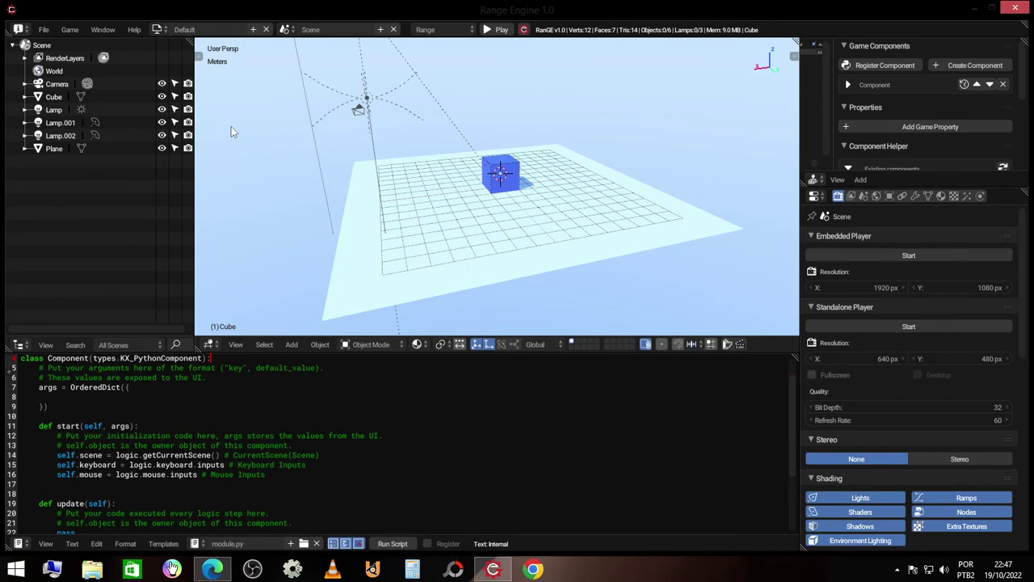
Step: Set the window draw method to Full in the System user preferences, close them and test the viewport's response
{"action": "left_click", "coordinate": [44, 32]}
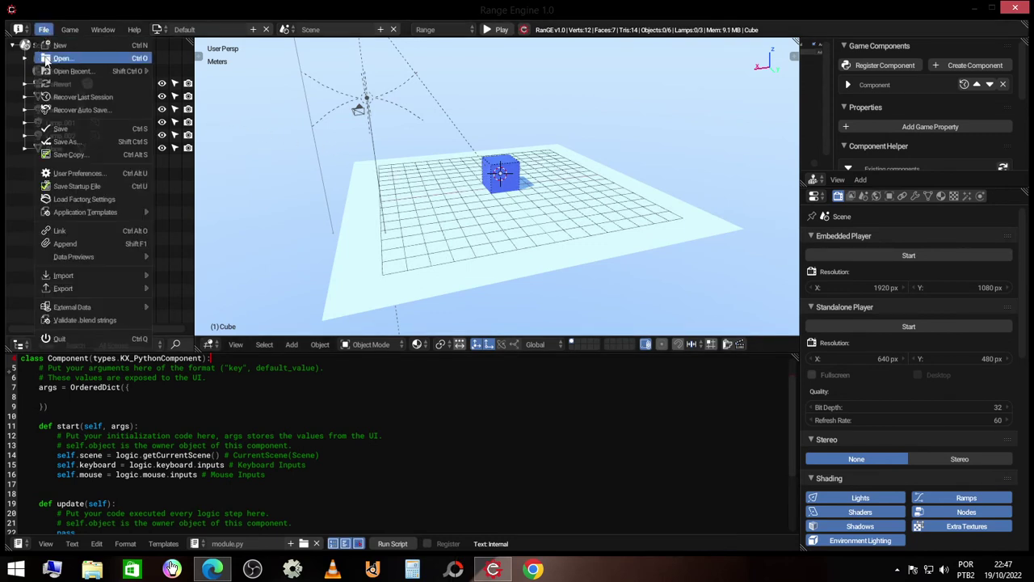
{"action": "left_click", "coordinate": [111, 175]}
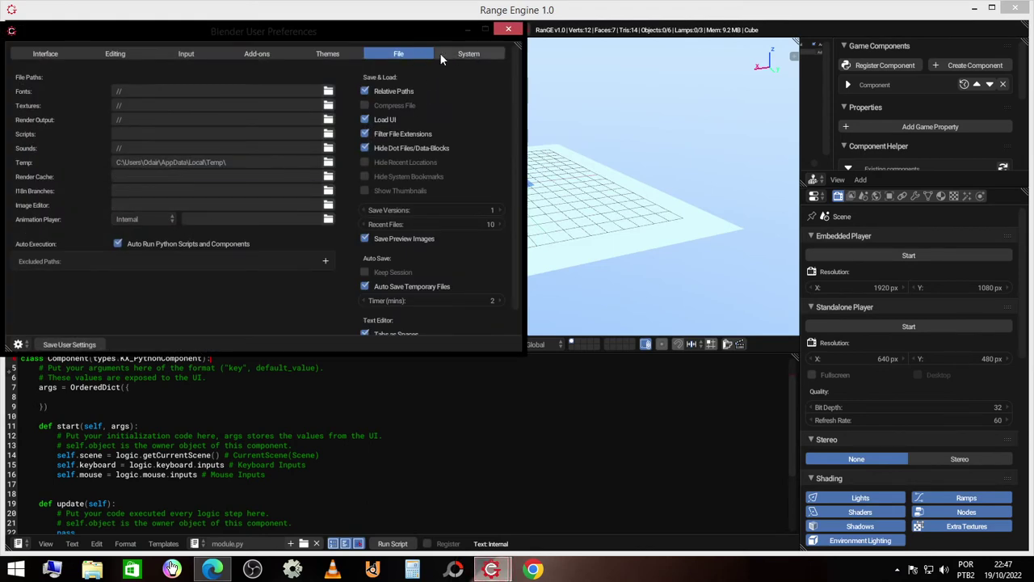
{"action": "left_click", "coordinate": [463, 53]}
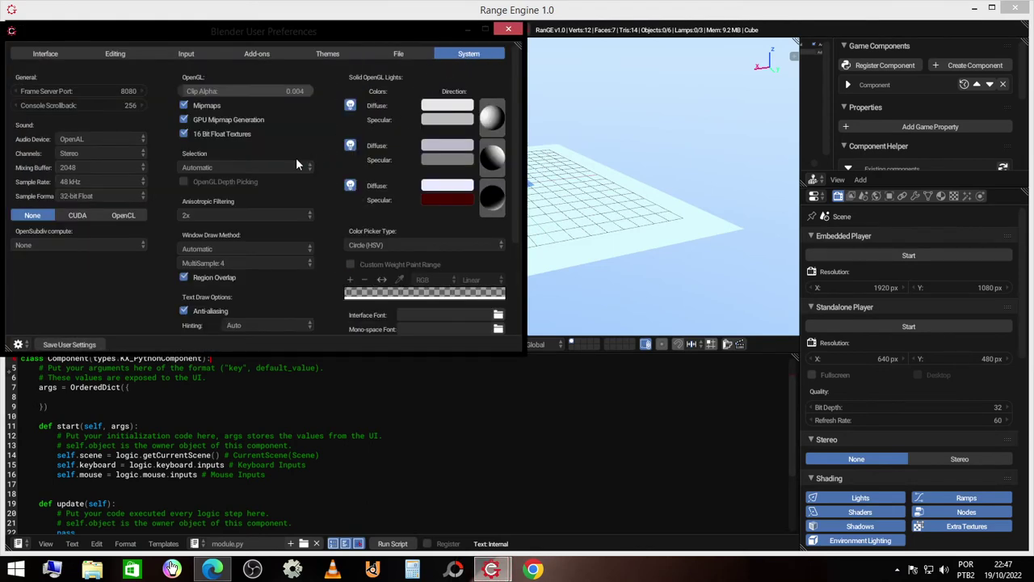
{"action": "left_click", "coordinate": [233, 251]}
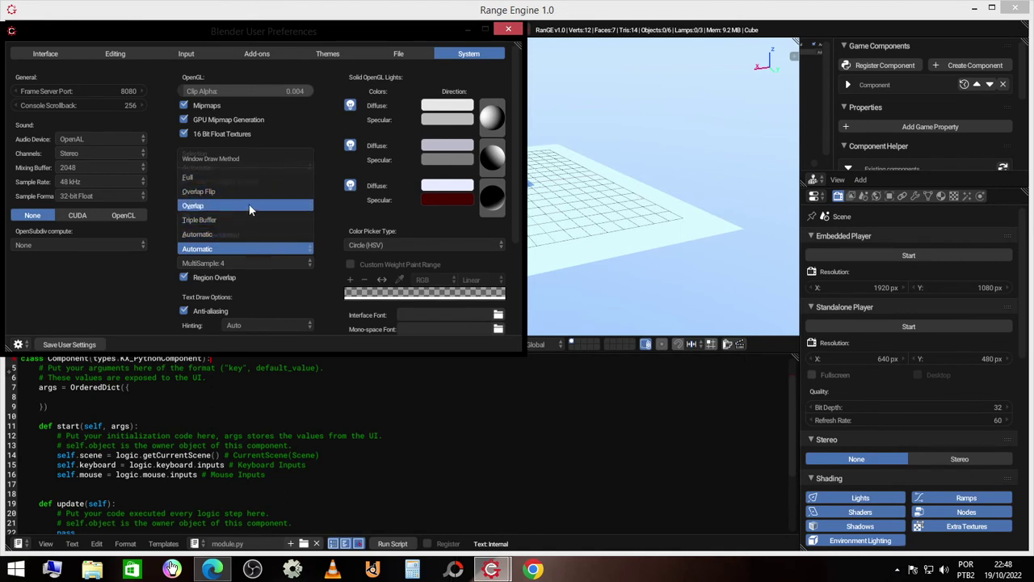
{"action": "left_click", "coordinate": [200, 177]}
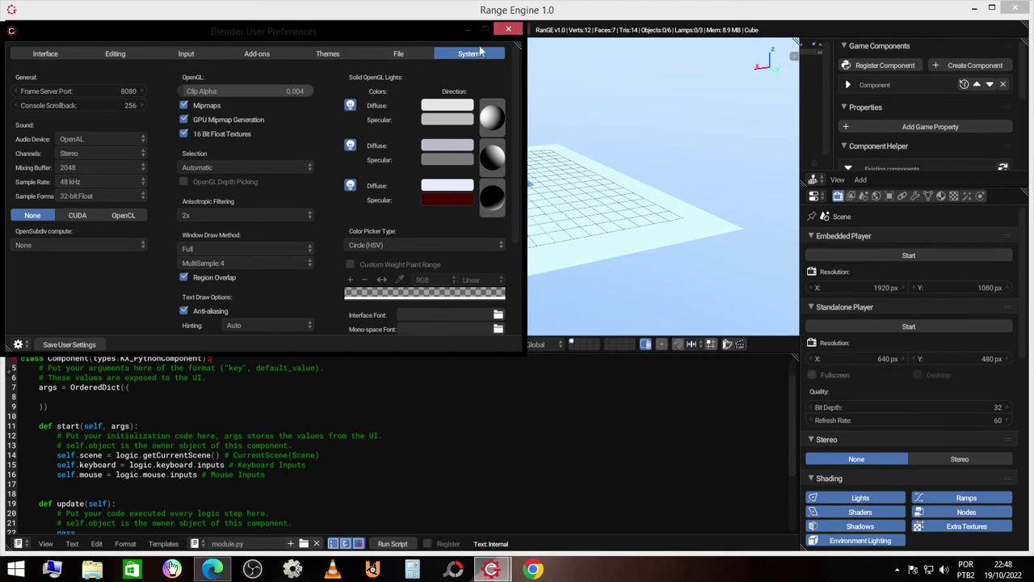
{"action": "left_click", "coordinate": [508, 30]}
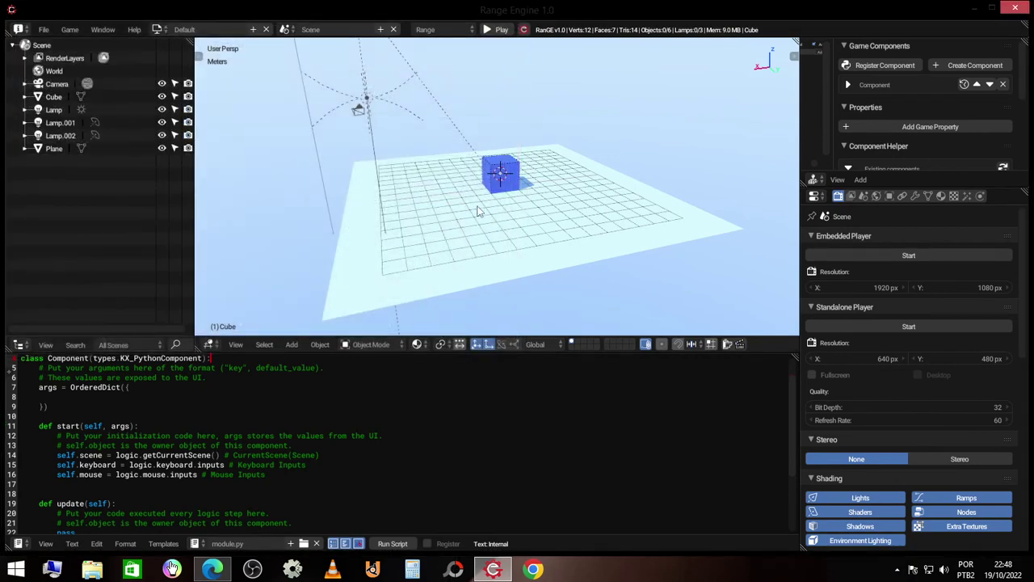
{"action": "mouse_move", "coordinate": [471, 224]}
{"action": "middle_mouse_down"}
{"action": "mouse_move", "coordinate": [538, 233]}
{"action": "mouse_move", "coordinate": [665, 224]}
{"action": "mouse_move", "coordinate": [380, 228]}
{"action": "mouse_move", "coordinate": [629, 221]}
{"action": "mouse_move", "coordinate": [453, 232]}
{"action": "middle_mouse_up"}
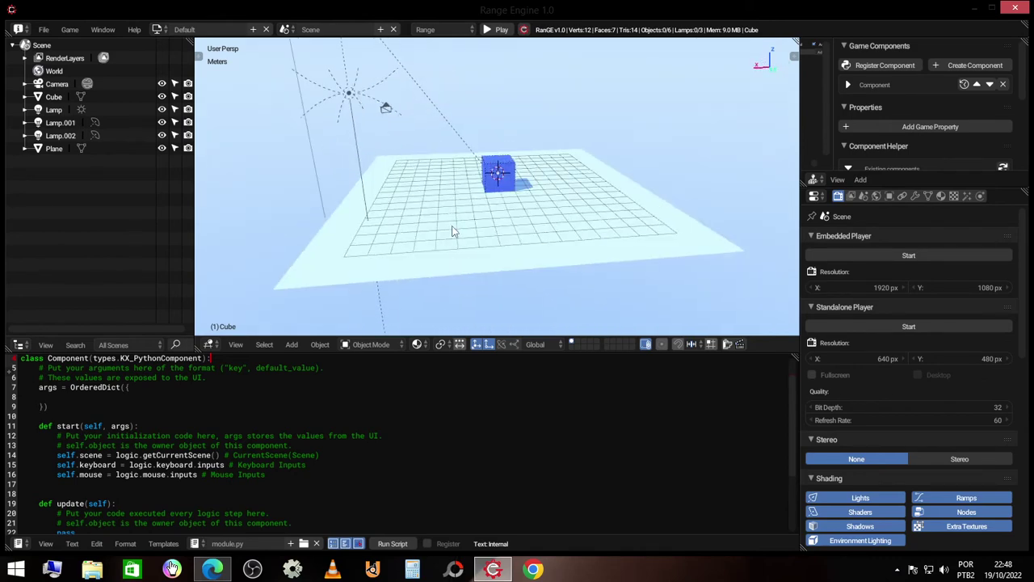
Step: Set the window draw method to Overlap Flip in the user preferences, close them and test the viewport's response
{"action": "left_click", "coordinate": [44, 29]}
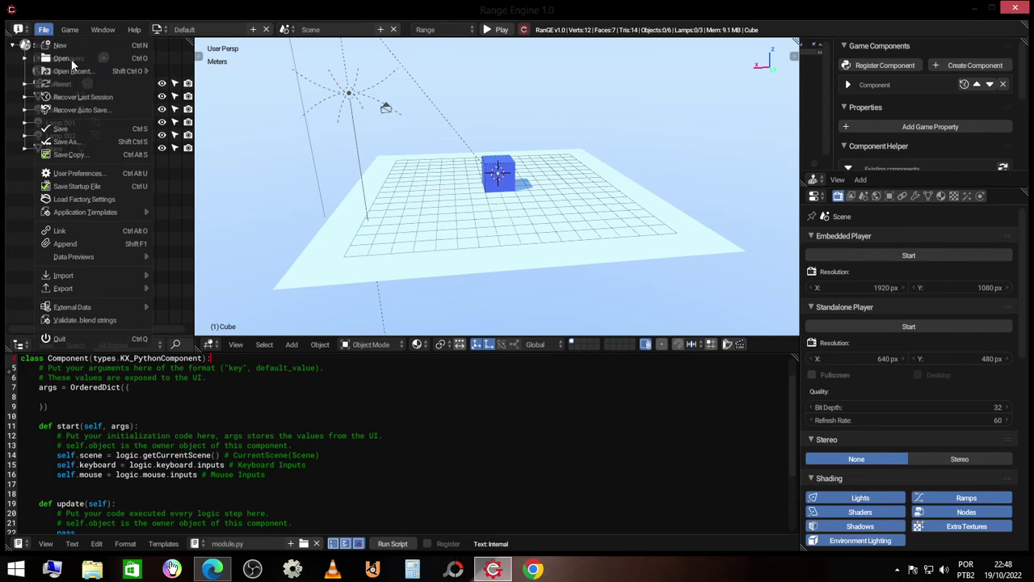
{"action": "left_click", "coordinate": [79, 173]}
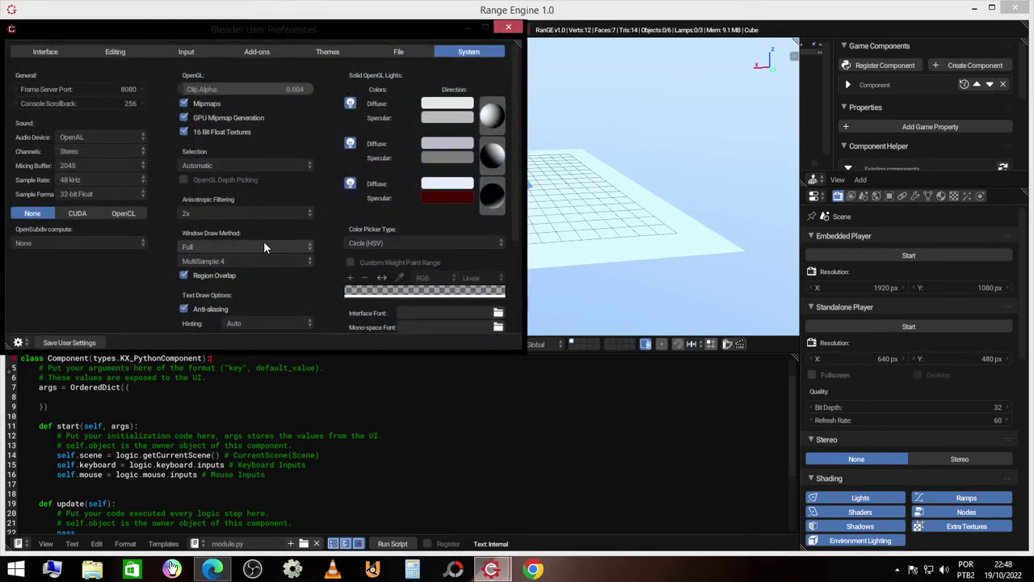
{"action": "left_click", "coordinate": [201, 245]}
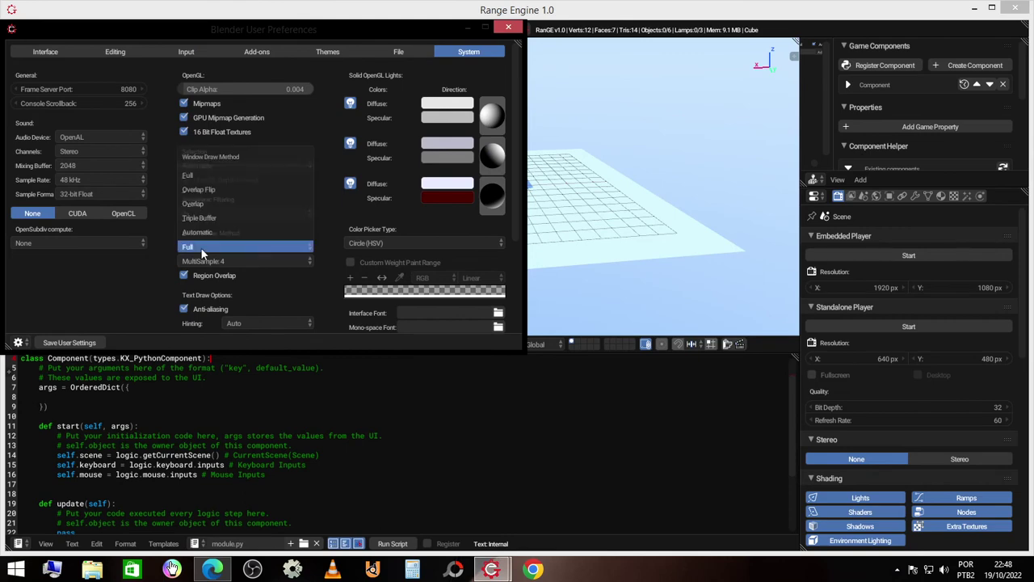
{"action": "left_click", "coordinate": [210, 190]}
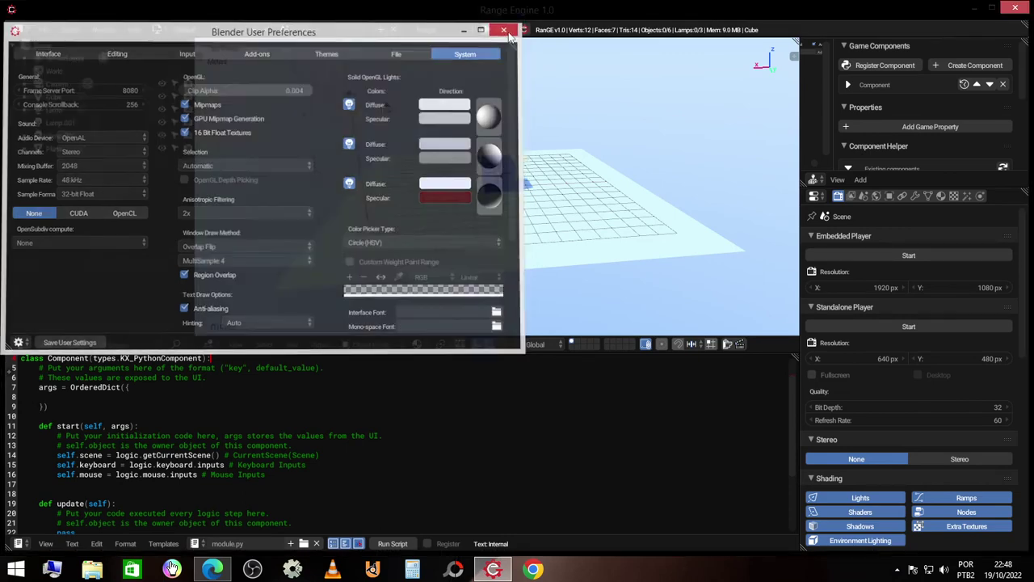
{"action": "left_click", "coordinate": [509, 27]}
{"action": "middle_click_drag", "start_coordinate": [484, 242], "coordinate": [400, 252]}
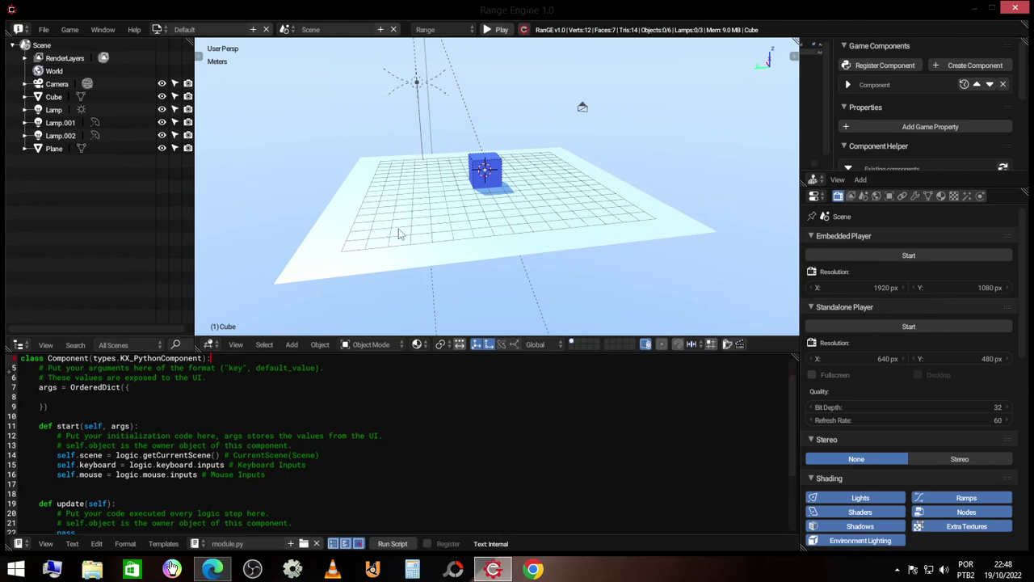
{"action": "middle_click_drag", "start_coordinate": [388, 199], "coordinate": [497, 202]}
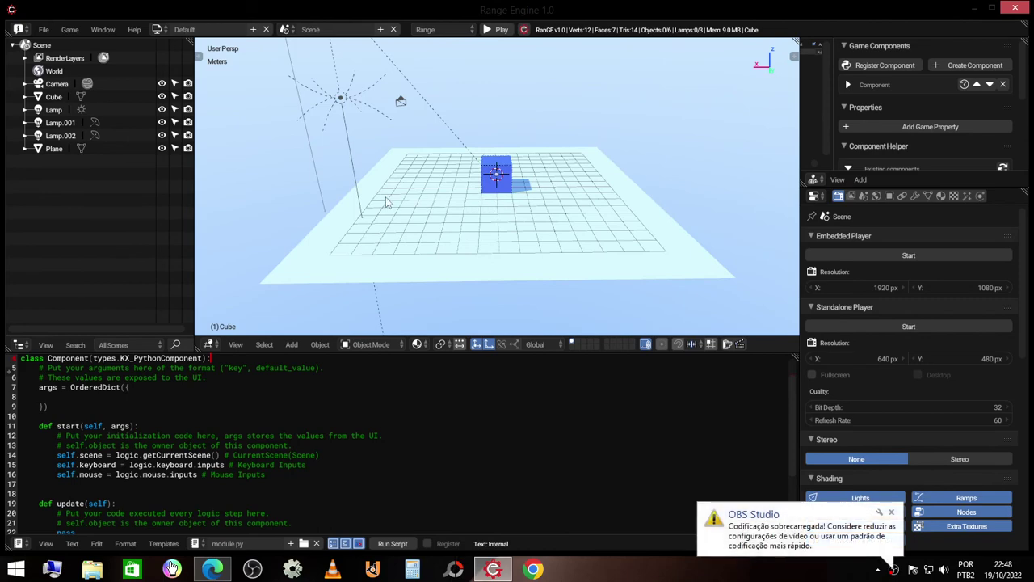
Step: Reopen the user preferences and look through the System, Interface and File settings
{"action": "left_click", "coordinate": [45, 30]}
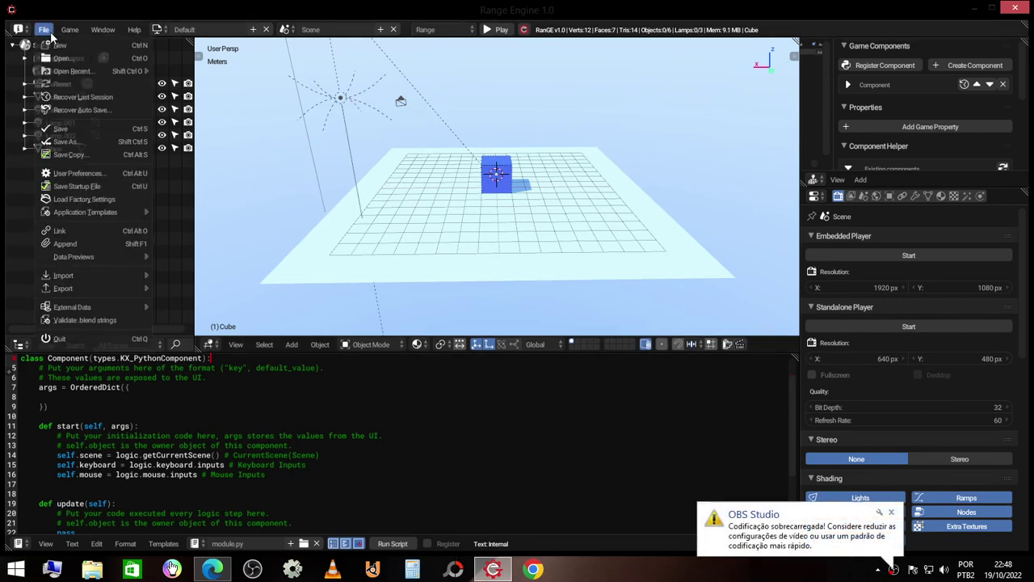
{"action": "left_click", "coordinate": [105, 173]}
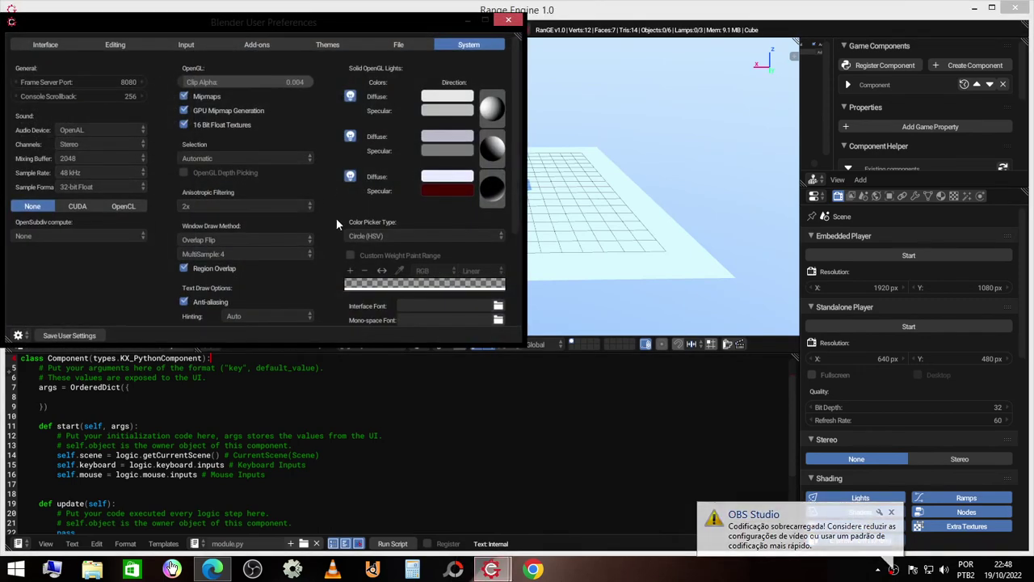
{"action": "scroll", "coordinate": [341, 225], "scroll_direction": "down", "scroll_amount": 5}
{"action": "scroll", "coordinate": [339, 224], "scroll_direction": "up", "scroll_amount": 5}
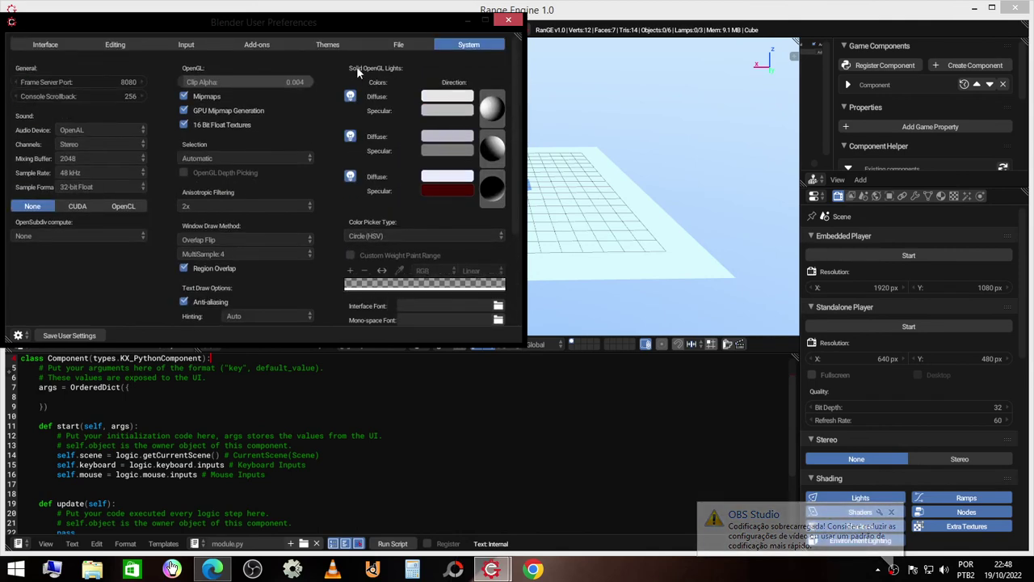
{"action": "left_click", "coordinate": [41, 44]}
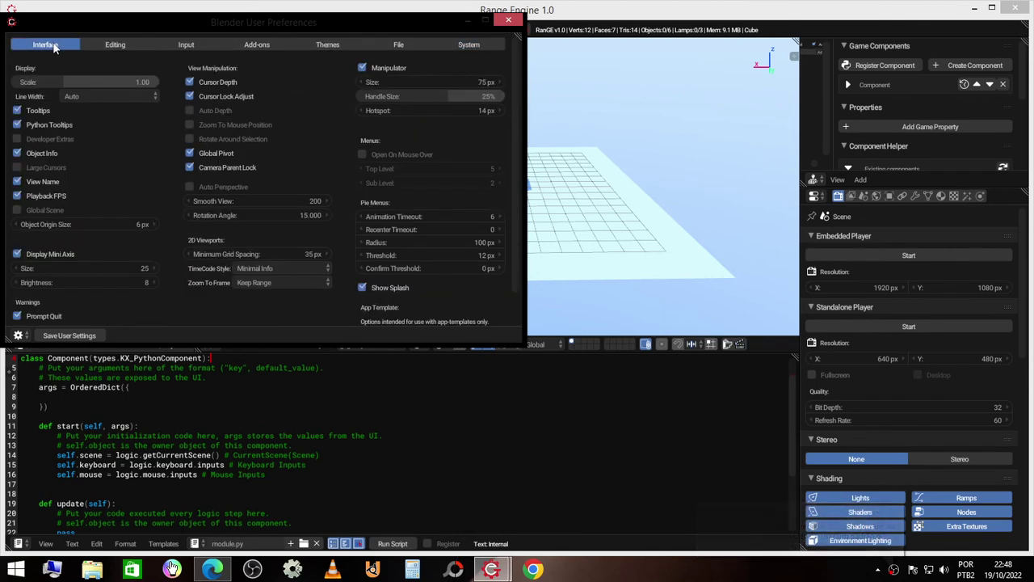
{"action": "scroll", "coordinate": [148, 194], "scroll_direction": "down", "scroll_amount": 1}
{"action": "scroll", "coordinate": [202, 206], "scroll_direction": "up", "scroll_amount": 1}
{"action": "left_click", "coordinate": [469, 45]}
{"action": "scroll", "coordinate": [289, 194], "scroll_direction": "down", "scroll_amount": 4}
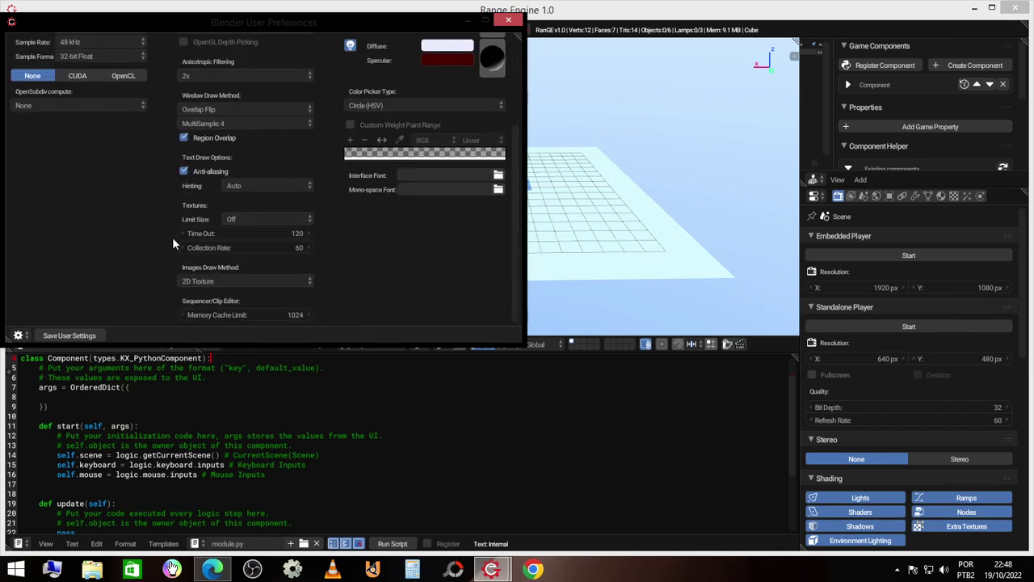
{"action": "scroll", "coordinate": [211, 194], "scroll_direction": "up", "scroll_amount": 4}
{"action": "left_click", "coordinate": [380, 46]}
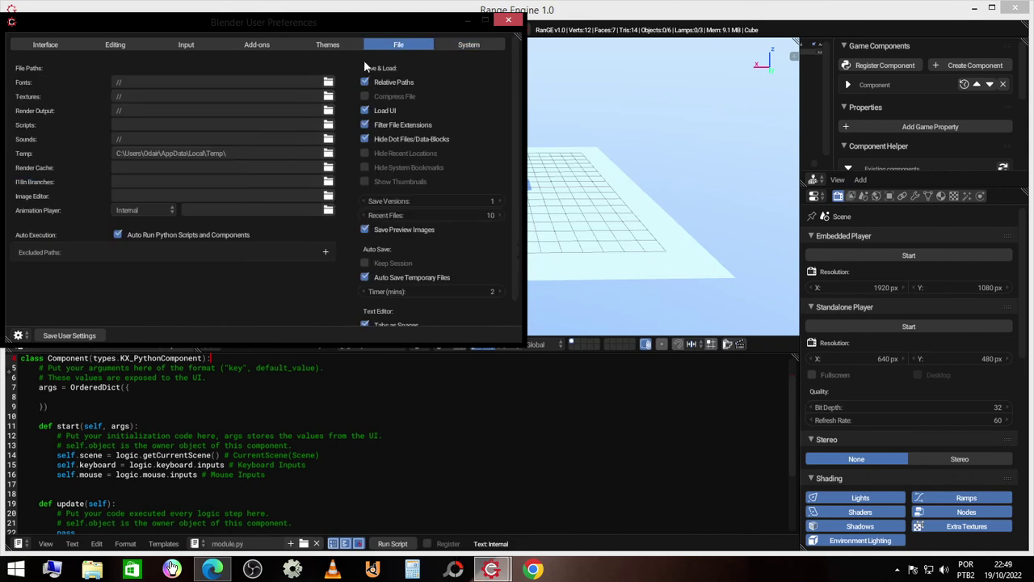
Step: Switch Auto Run Python Scripts and Components off and back on in the File preferences
{"action": "left_click", "coordinate": [118, 235]}
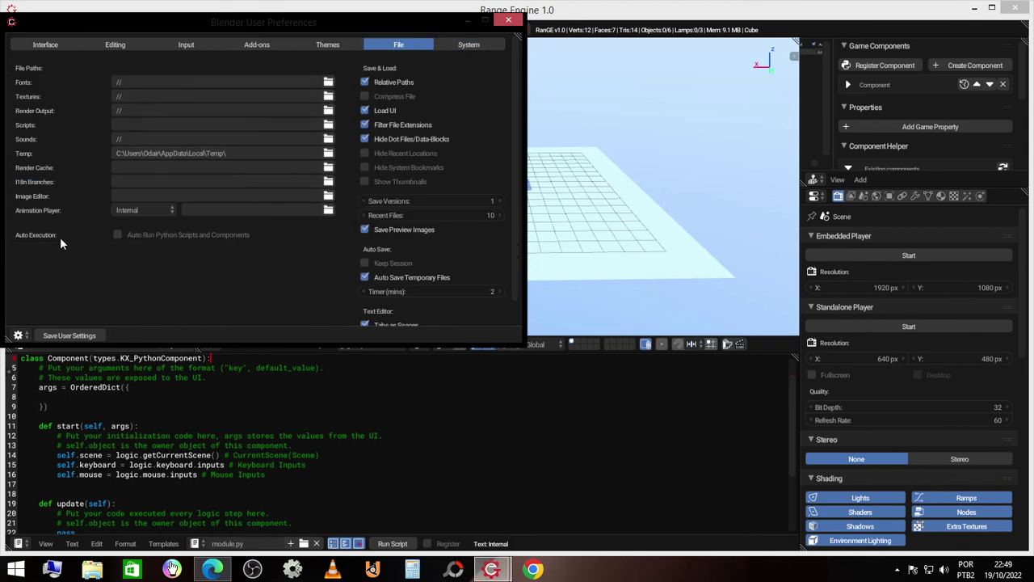
{"action": "left_click", "coordinate": [118, 235]}
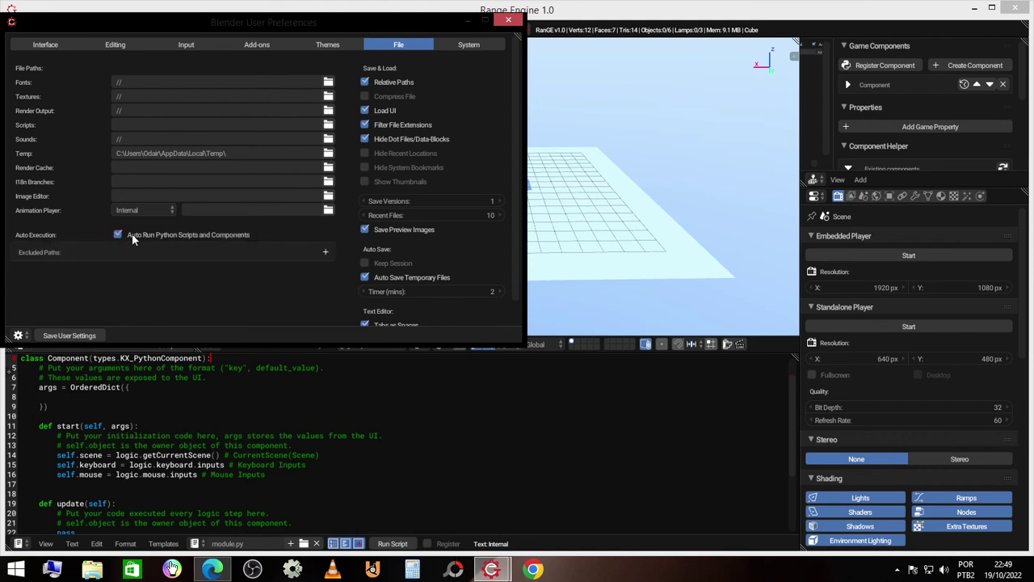
Step: Check the window draw method in the System preferences and close the user preferences
{"action": "left_click", "coordinate": [455, 45]}
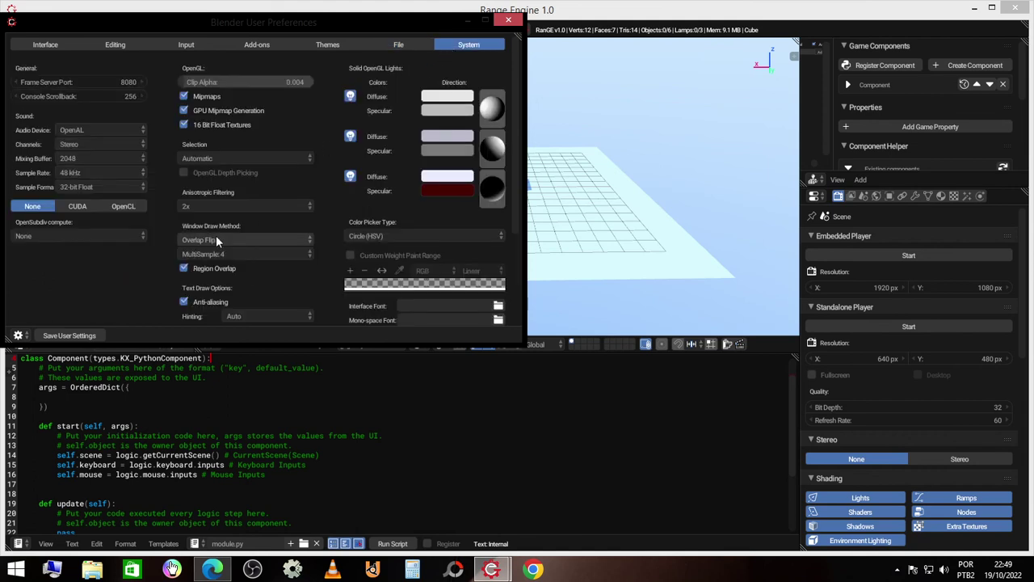
{"action": "left_click", "coordinate": [224, 239]}
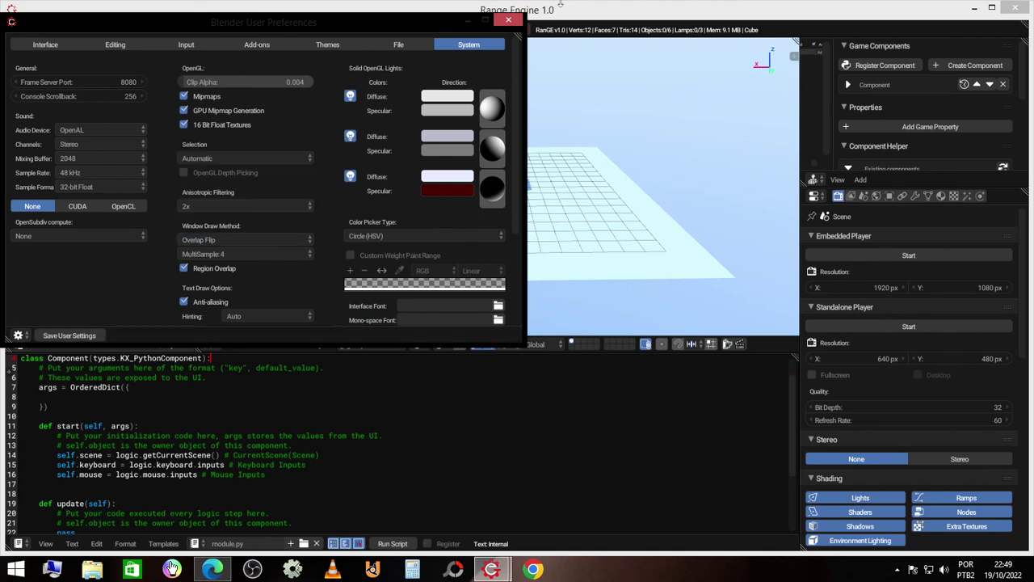
{"action": "left_click", "coordinate": [508, 20]}
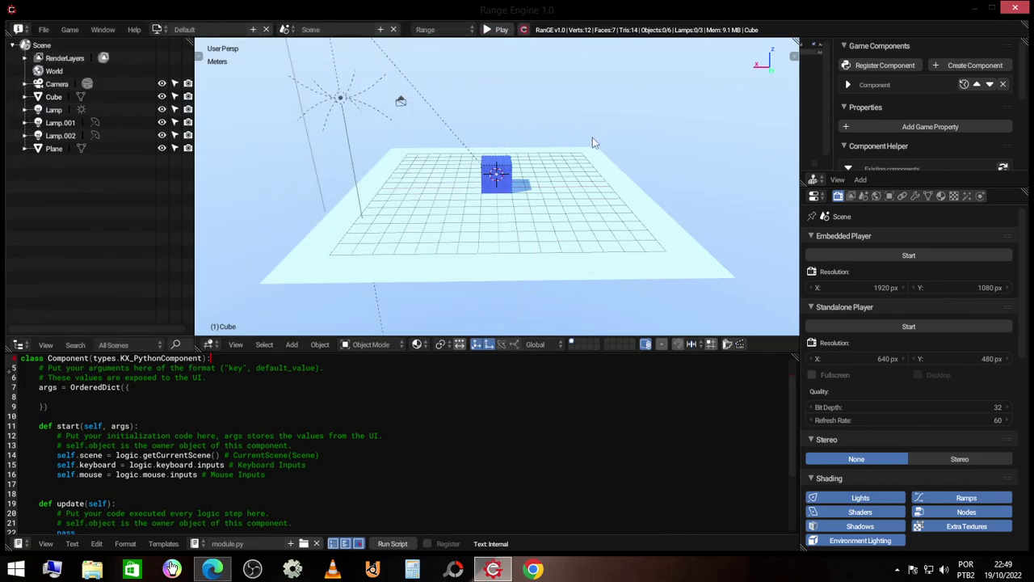
Step: Close Range Engine and return to the Windows desktop
{"action": "left_click", "coordinate": [1015, 8]}
{"action": "right_click", "coordinate": [498, 124]}
{"action": "left_click", "coordinate": [528, 154]}
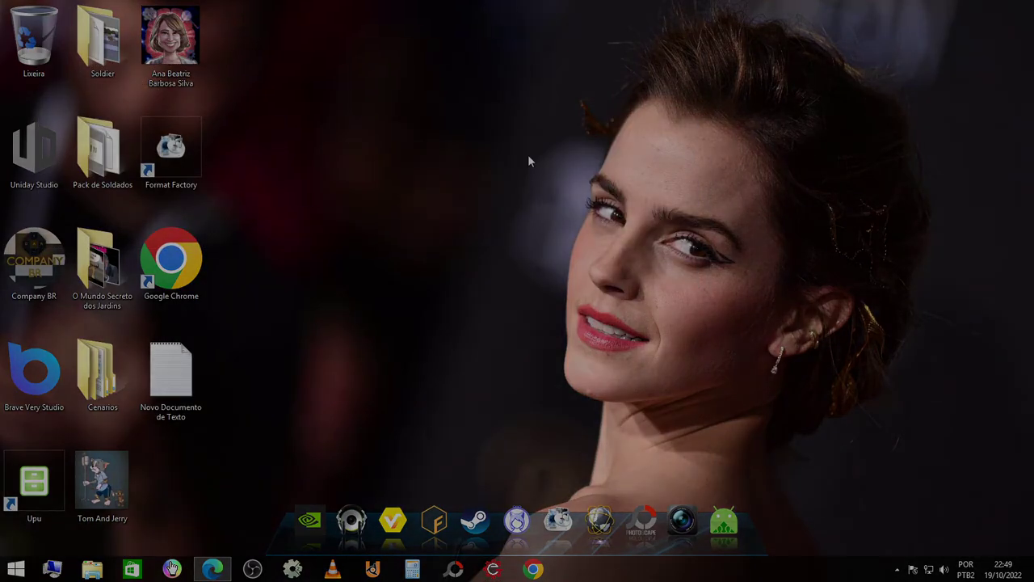